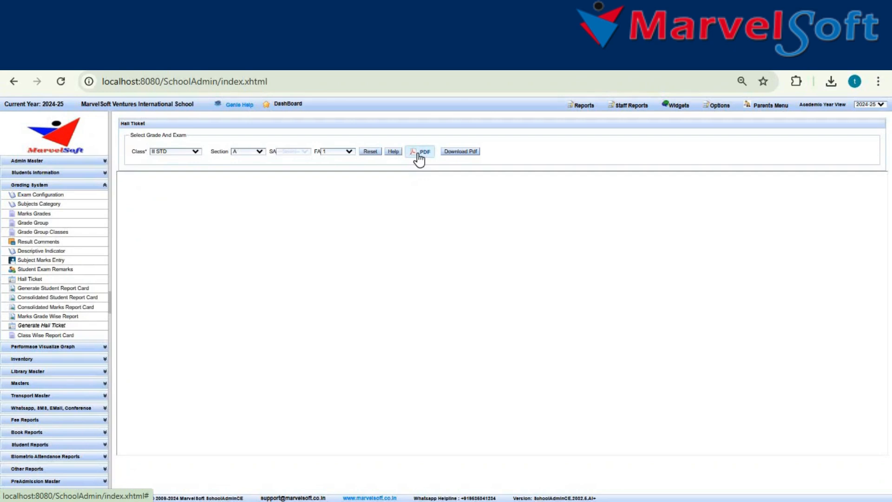
# Generate the hall ticket PDF for class II STD, section A, FA 1
pyautogui.click(419, 158)
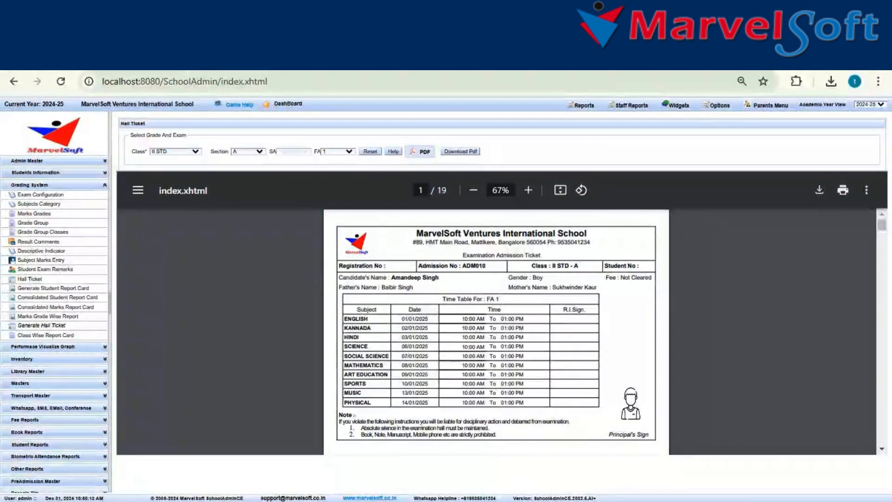
# In File Explorer, open the folder C:\Program Files (x86)\SchoolAdmin\tomcat\webapps\SchoolAdmin\scripts\OpenOffice
pyautogui.click(206, 465)
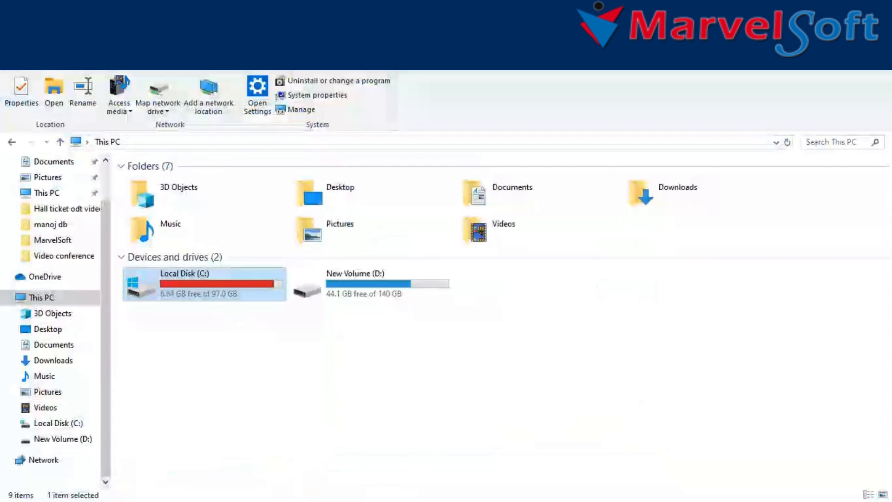
pyautogui.doubleClick(186, 290)
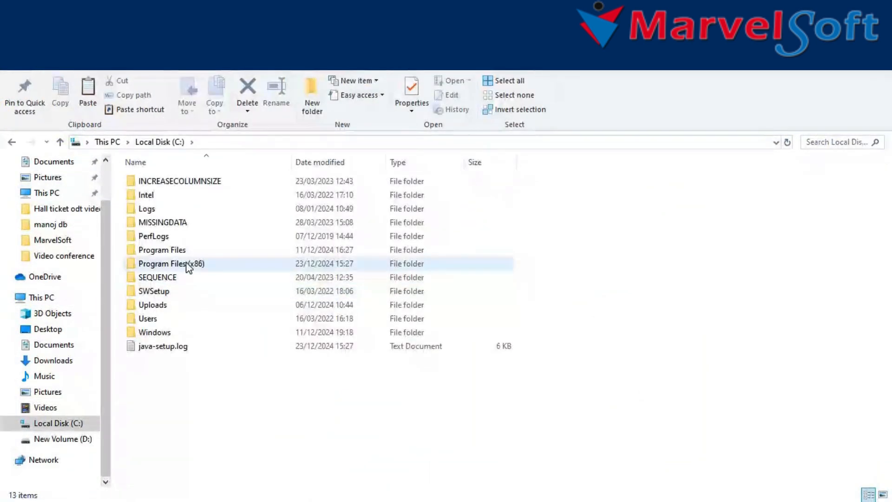
pyautogui.doubleClick(187, 266)
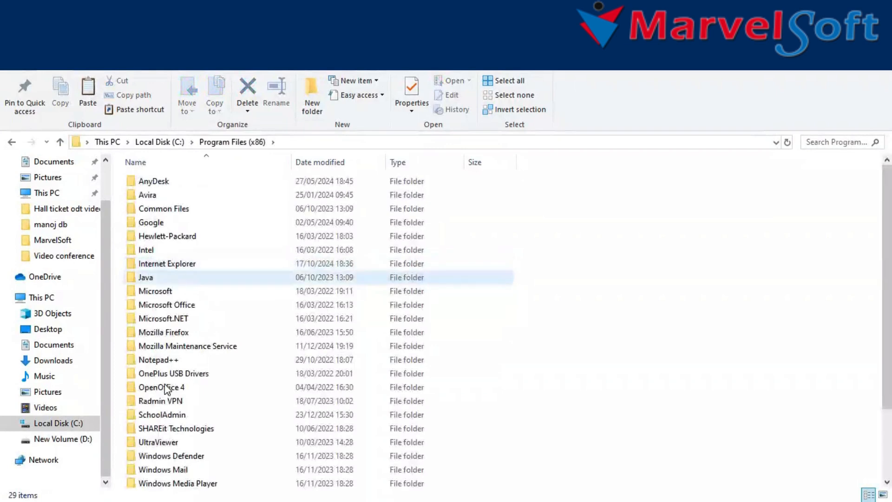
pyautogui.doubleClick(163, 415)
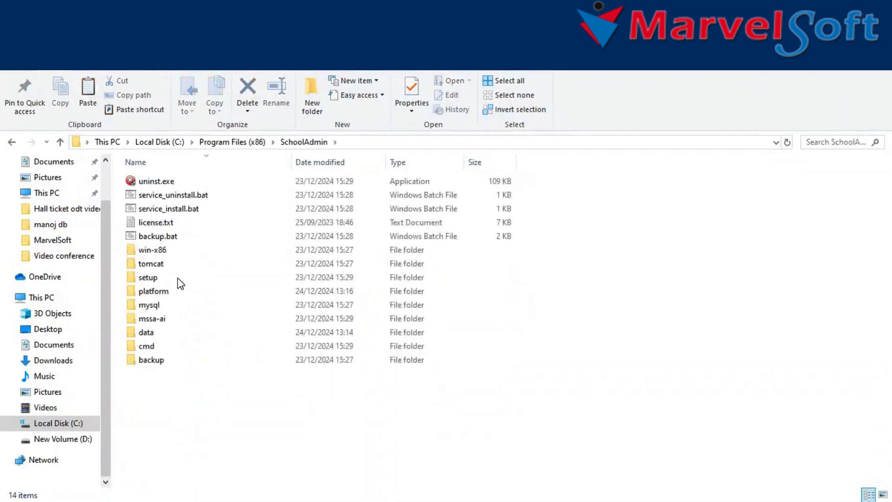
pyautogui.doubleClick(174, 264)
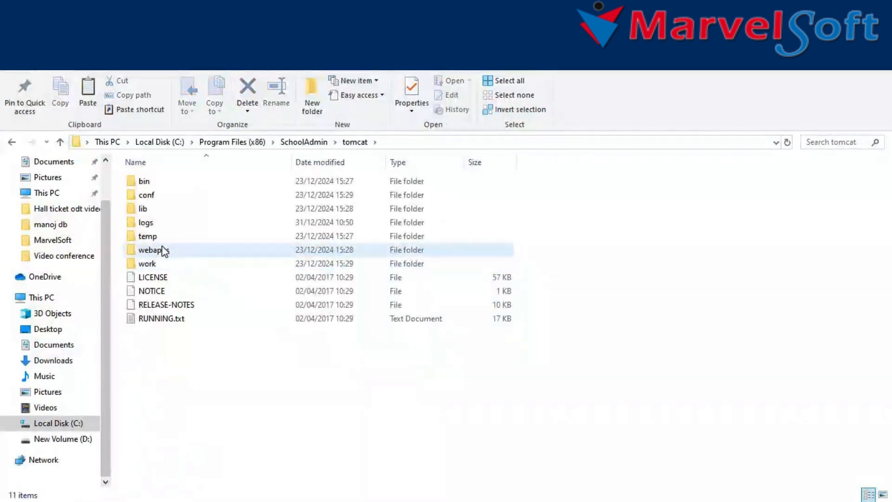
pyautogui.click(163, 251)
pyautogui.doubleClick(164, 251)
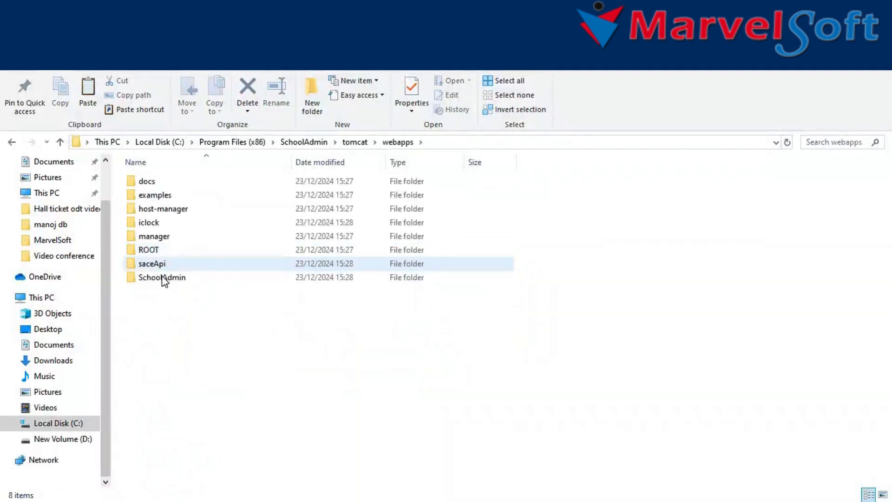
pyautogui.doubleClick(161, 277)
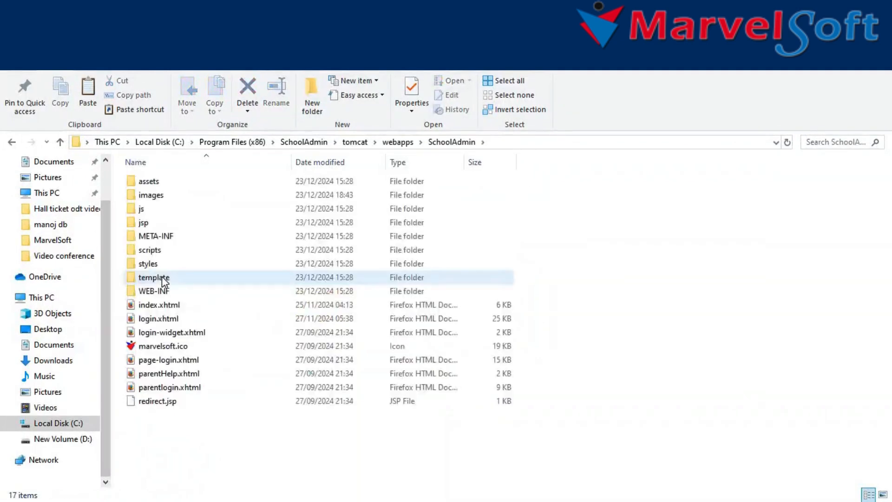
pyautogui.doubleClick(153, 254)
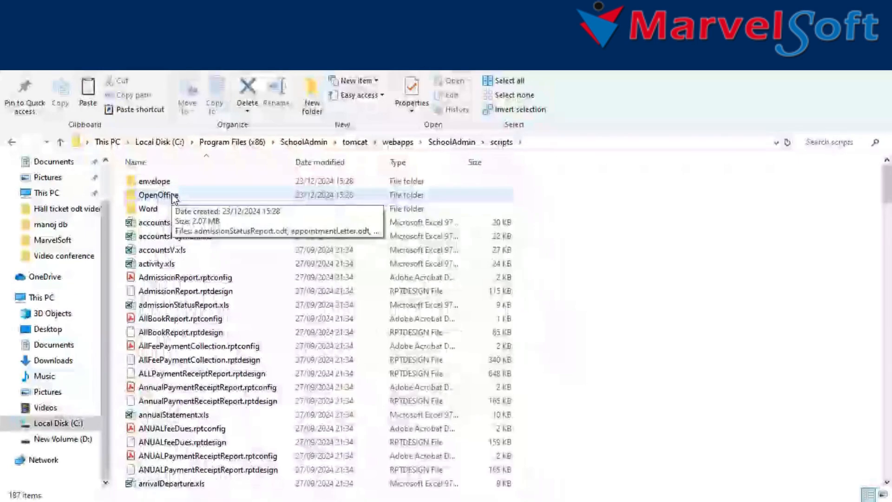
pyautogui.doubleClick(173, 196)
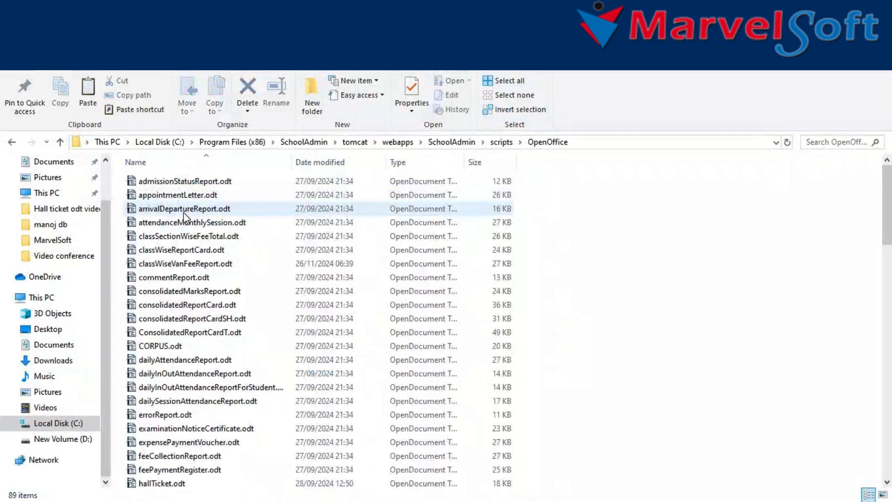
# Copy hallTicket.odt from the OpenOffice scripts folder and paste it onto the desktop
pyautogui.scroll(-7, 191, 232)
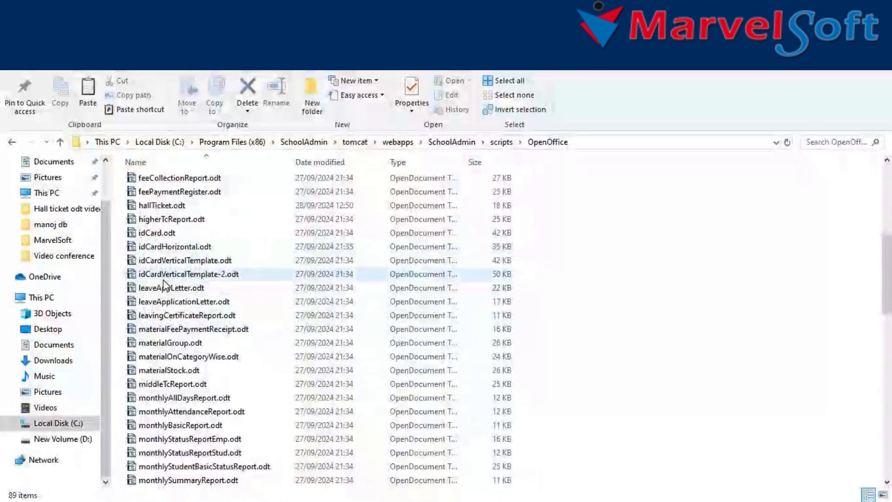
pyautogui.scroll(1, 164, 284)
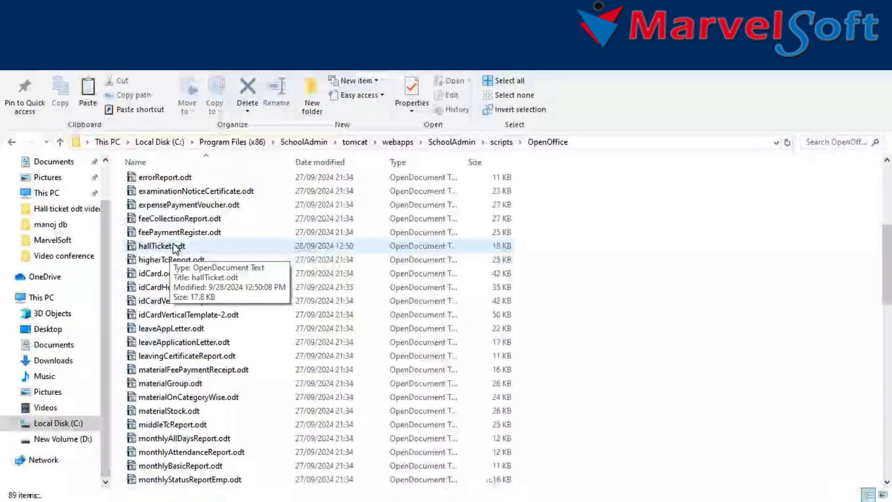
pyautogui.click(175, 248)
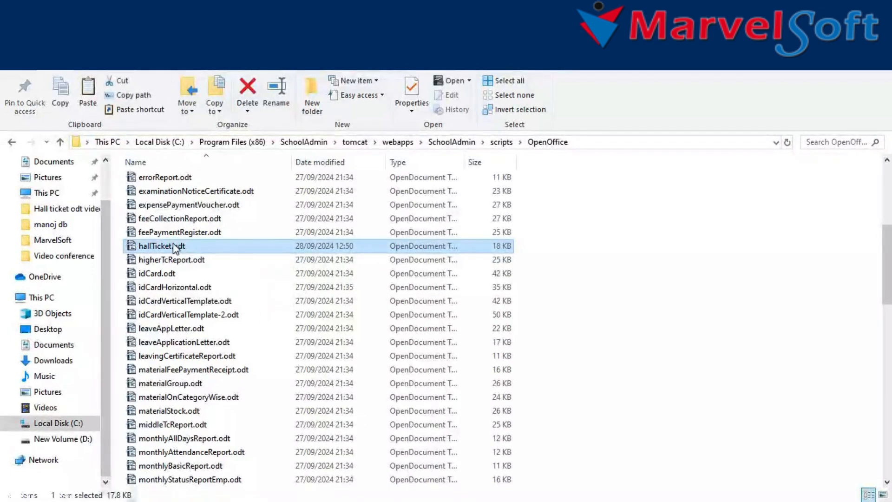
pyautogui.rightClick(175, 248)
pyautogui.click(204, 426)
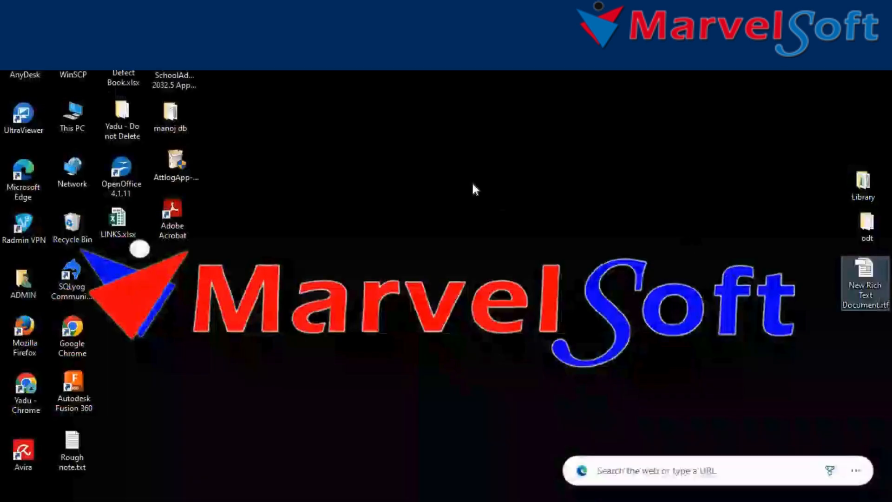
pyautogui.rightClick(472, 181)
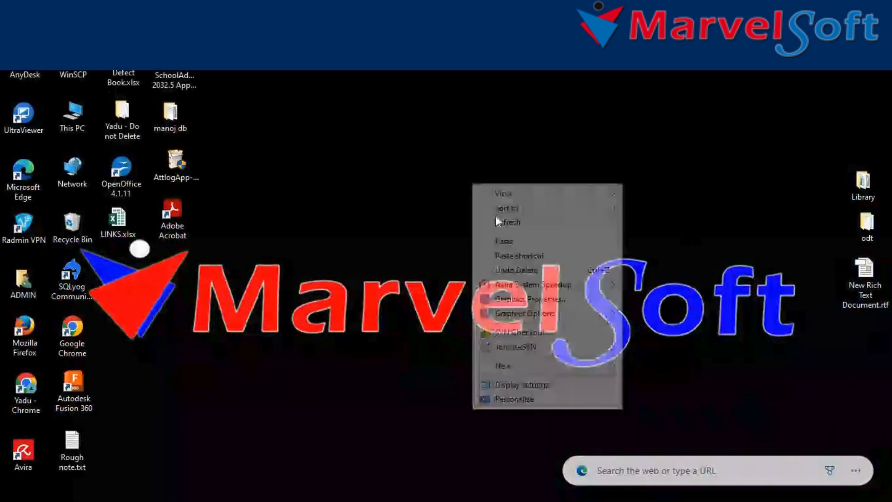
pyautogui.click(501, 242)
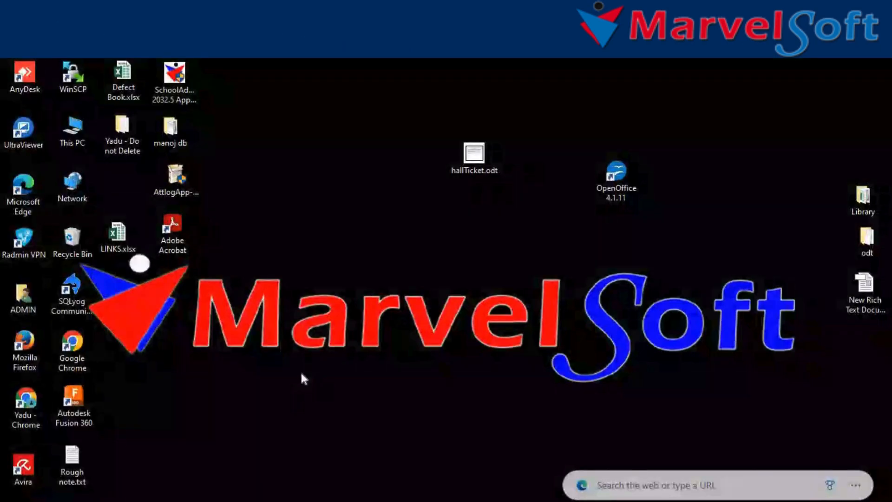
# Launch OpenOffice in a maximized window and create a new text document
pyautogui.doubleClick(612, 181)
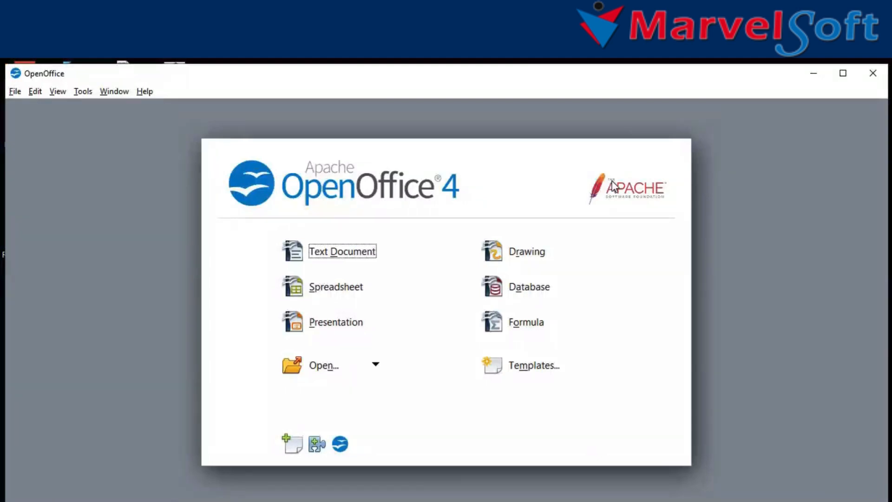
pyautogui.click(844, 73)
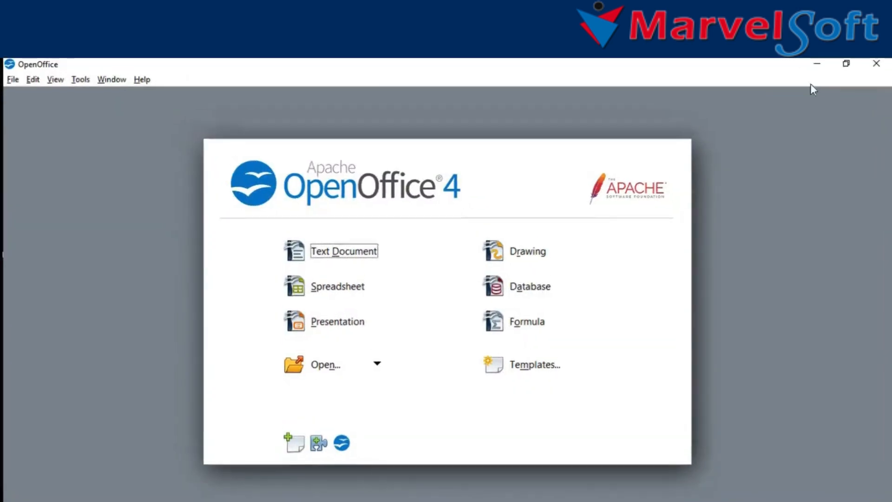
pyautogui.click(322, 258)
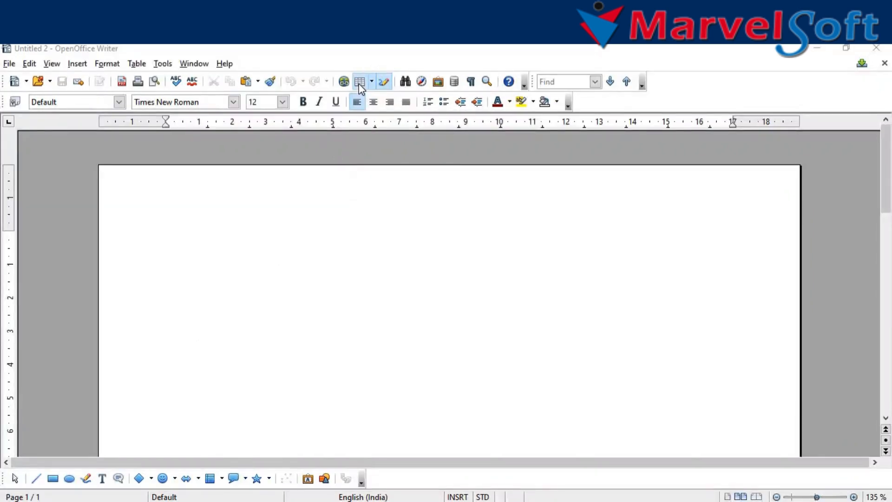
# Insert a 1 x 1 table as the outer frame and enlarge its row to about 8.5 cm high
pyautogui.click(373, 83)
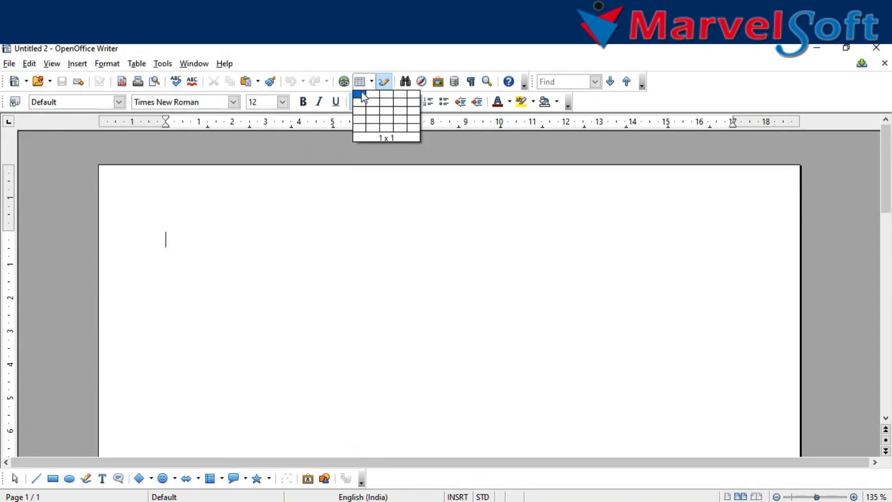
pyautogui.click(363, 96)
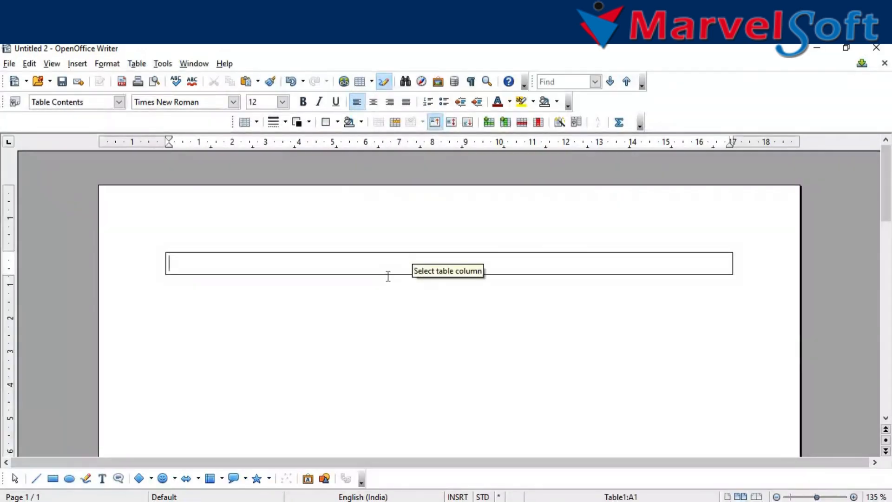
pyautogui.moveTo(387, 274); pyautogui.dragTo(405, 481)
pyautogui.scroll(-1, 433, 375)
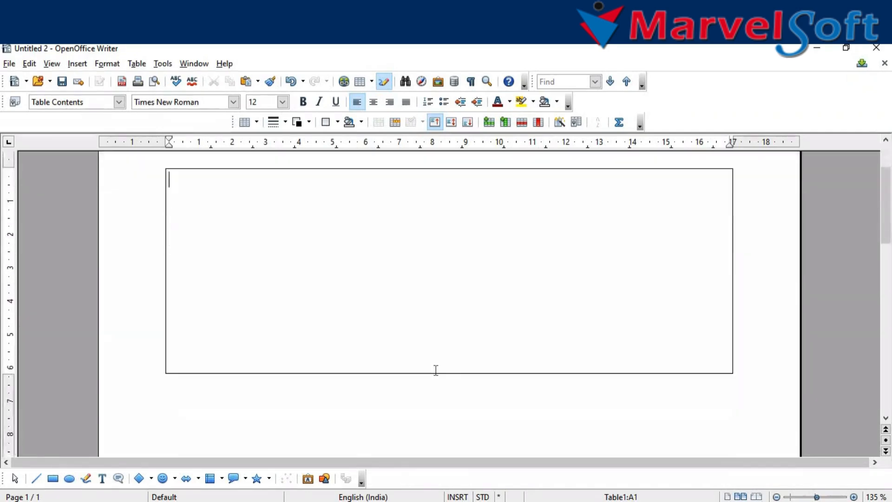
pyautogui.moveTo(437, 373); pyautogui.dragTo(429, 456)
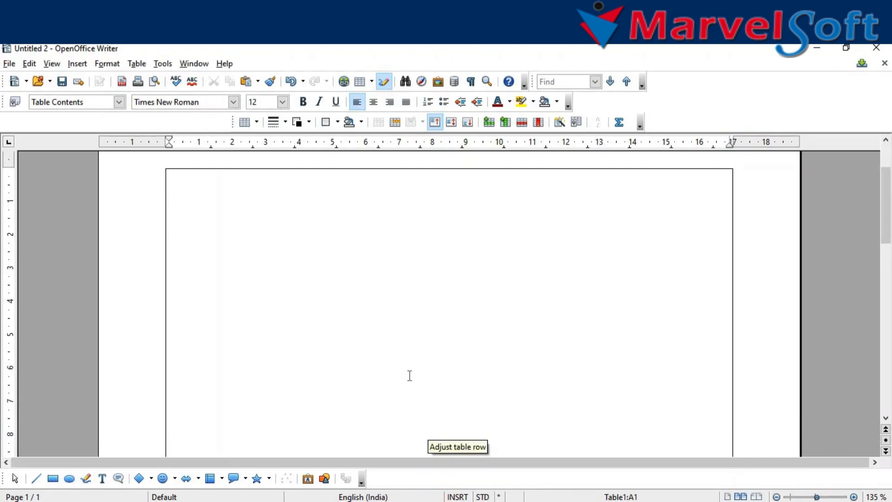
pyautogui.scroll(1, 409, 375)
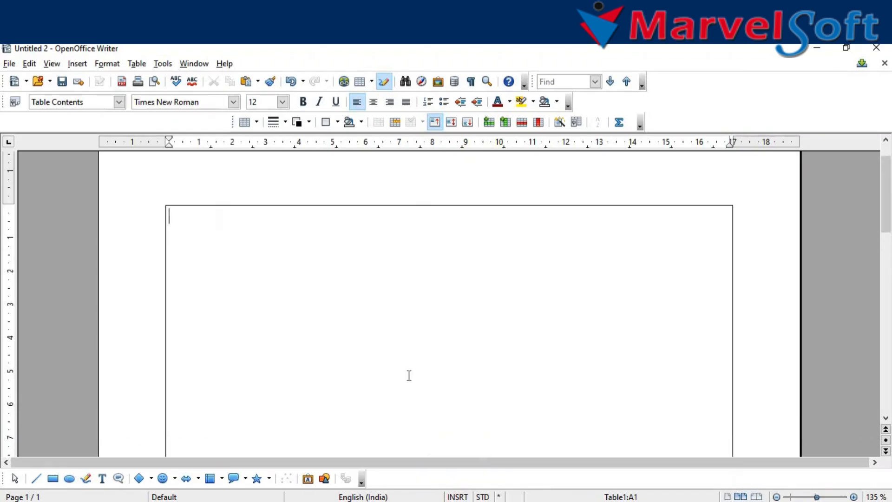
# Nest a 2 x 1 table inside the frame, about 2.5 cm high, with its first column narrowed to about 2.3 cm
pyautogui.click(371, 88)
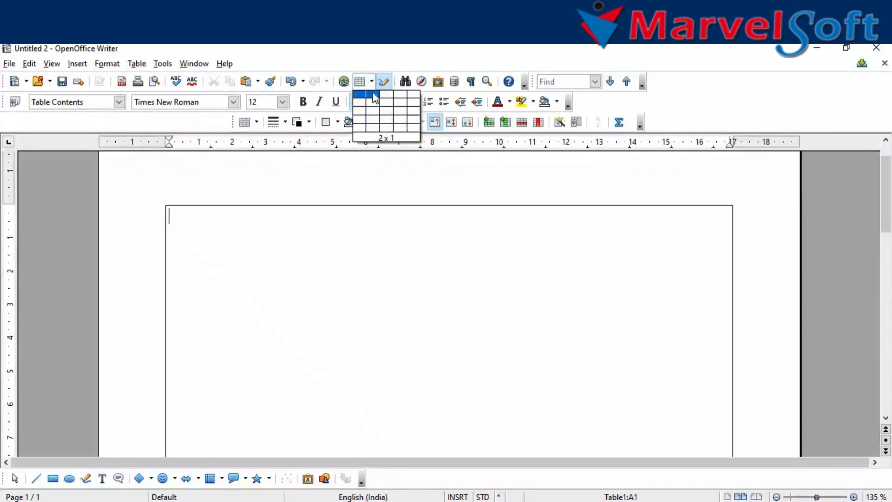
pyautogui.click(374, 96)
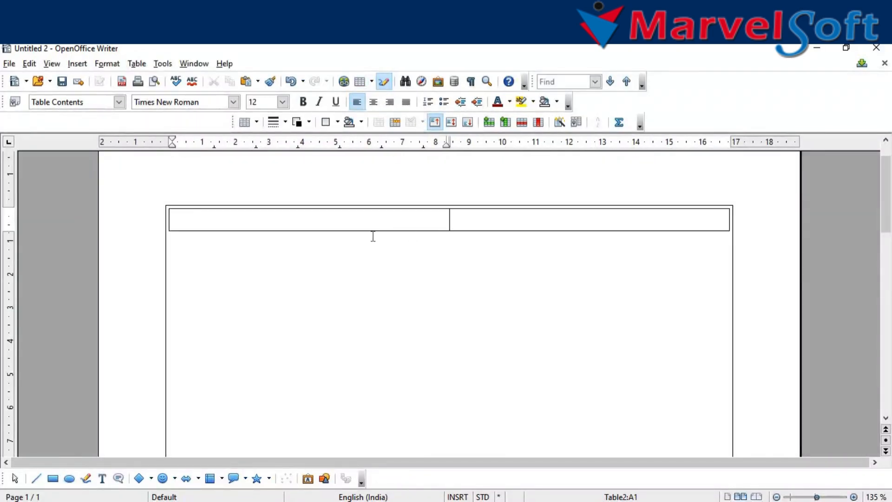
pyautogui.moveTo(357, 233); pyautogui.dragTo(357, 292)
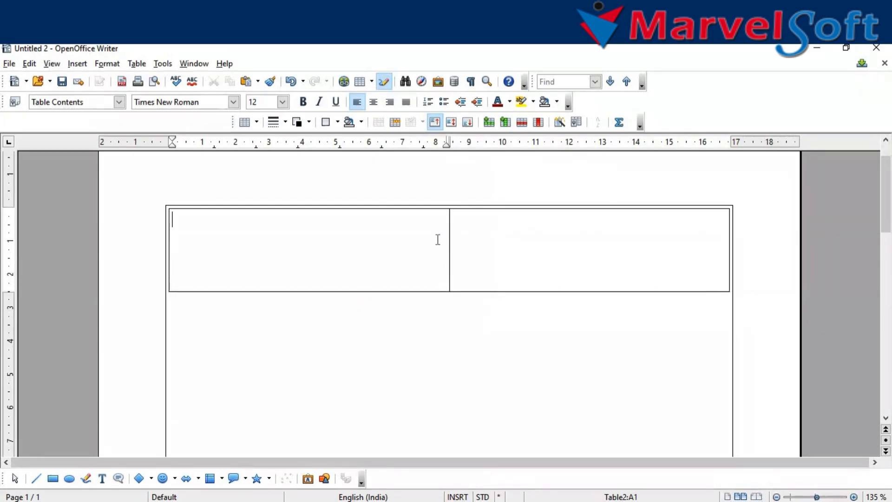
pyautogui.moveTo(450, 240); pyautogui.dragTo(245, 241)
# Enter the placeholder $schoolName in the wide second cell of the nested table and start a new line
pyautogui.click(251, 241)
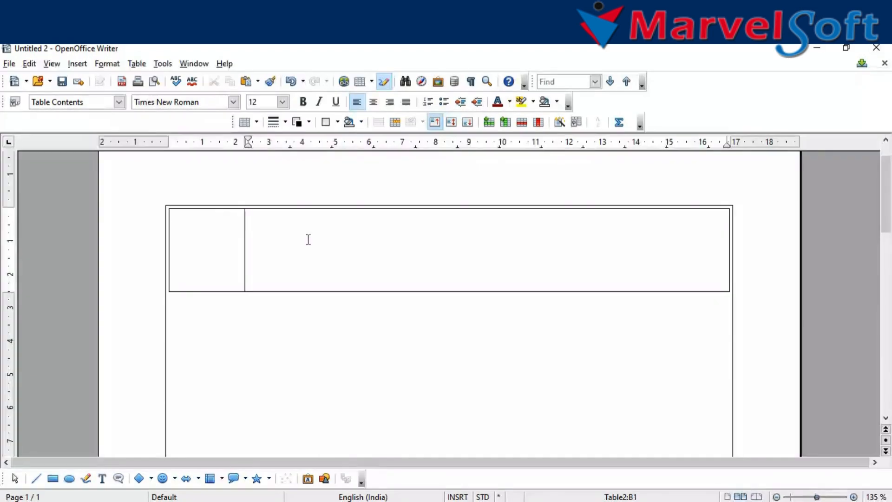
pyautogui.write('$sch')
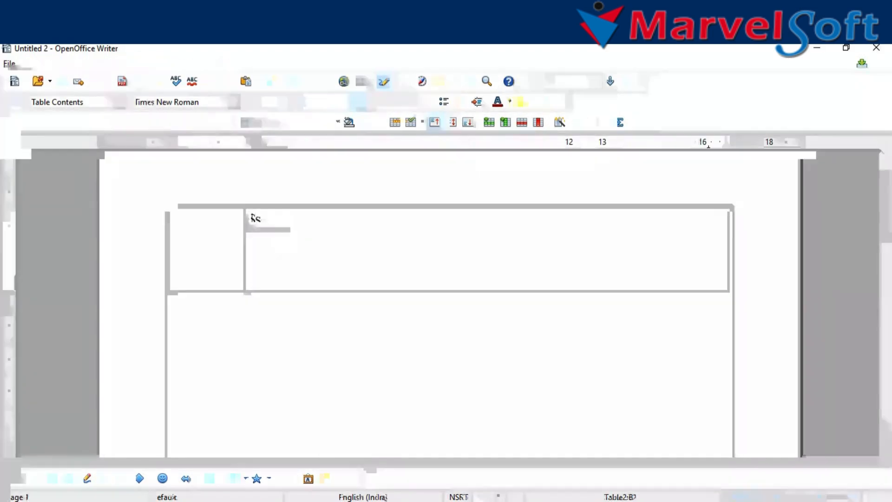
pyautogui.write('oolName ')
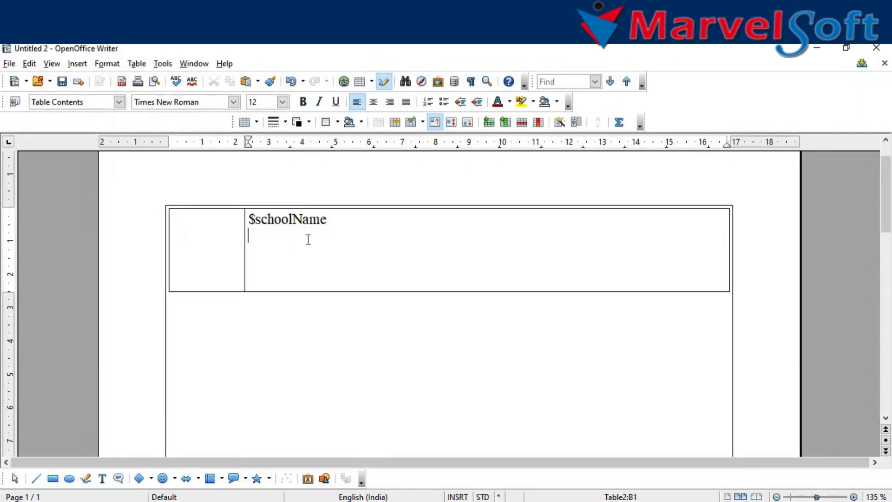
# Add the address line "$schoolAddress, $schoolCity, $schoolZip" below the school name placeholder
pyautogui.write('$schoolAdd')
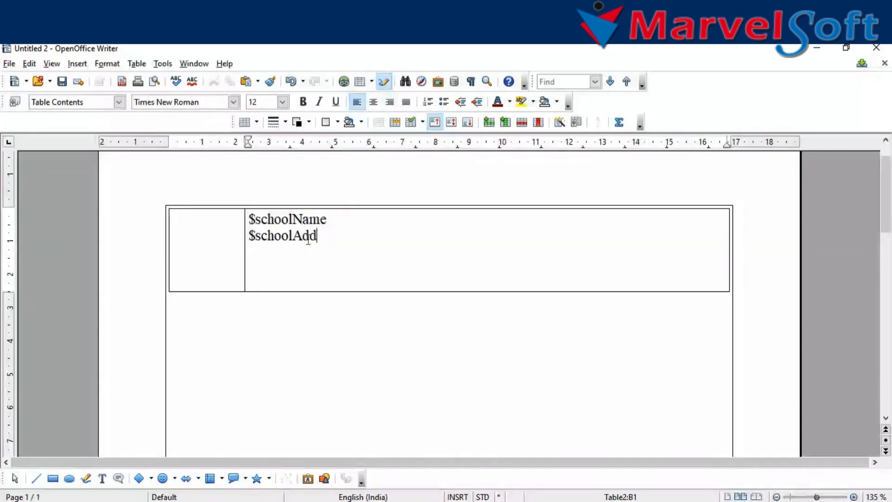
pyautogui.write('ress')
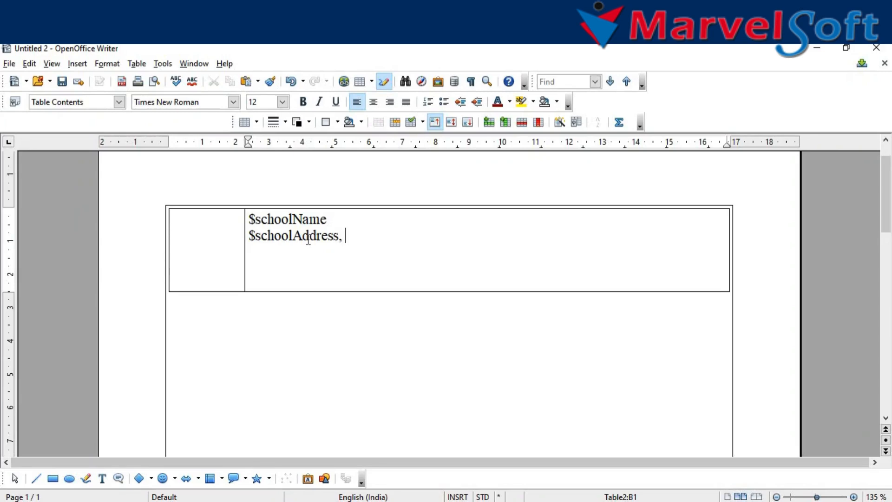
pyautogui.write(', $school')
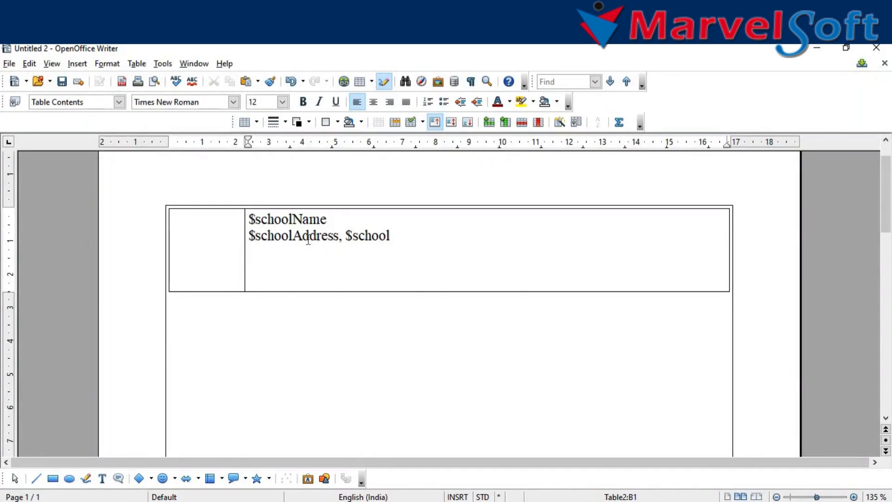
pyautogui.write('City')
pyautogui.write('$')
pyautogui.press('Left')
pyautogui.write('$schoo')
pyautogui.press('BackSpace')
pyautogui.press('BackSpace')
pyautogui.write('h')
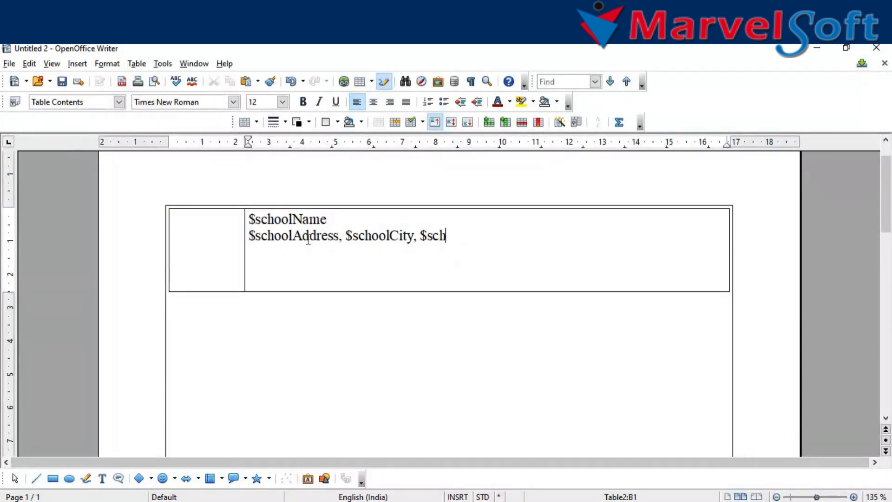
pyautogui.write('oolZip')
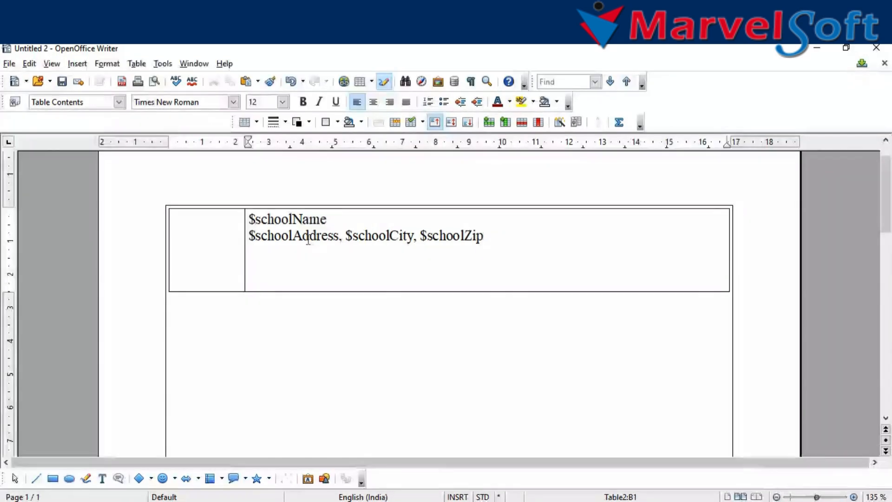
# Append ", Ph.No: $schoolTelNo" to the end of the school address line
pyautogui.write(', ')
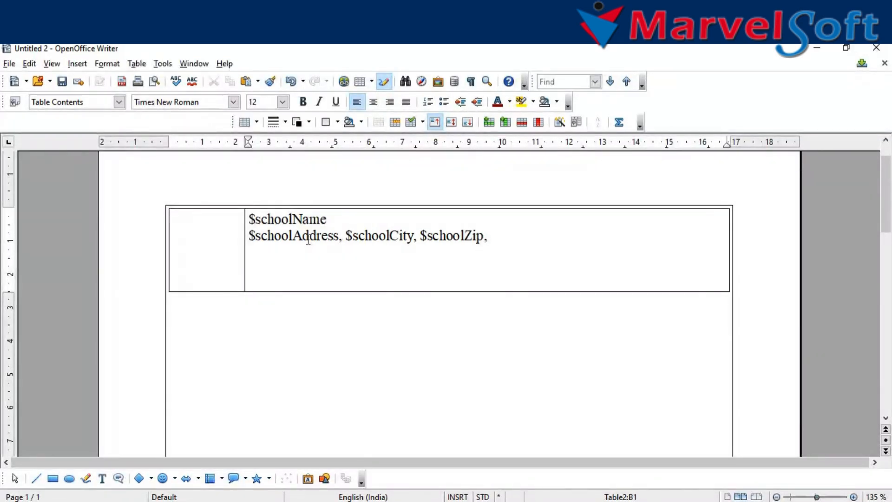
pyautogui.write('$')
pyautogui.press('BackSpace')
pyautogui.write('Ph.No')
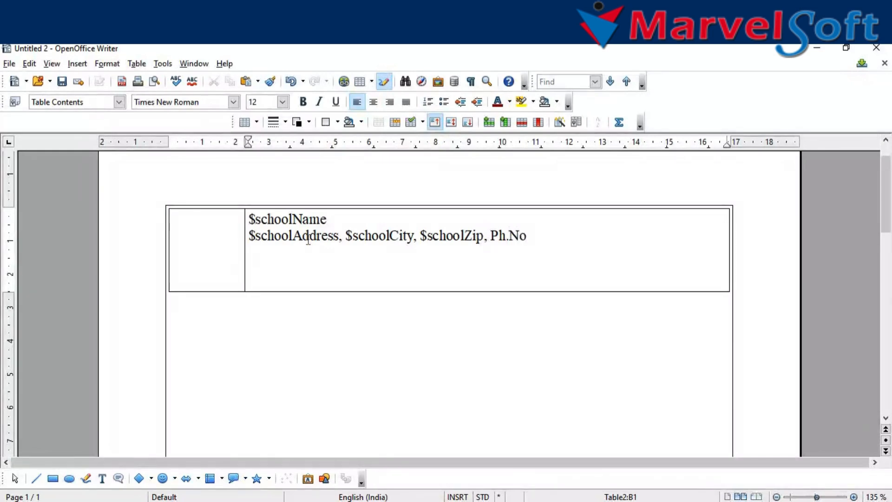
pyautogui.write(':')
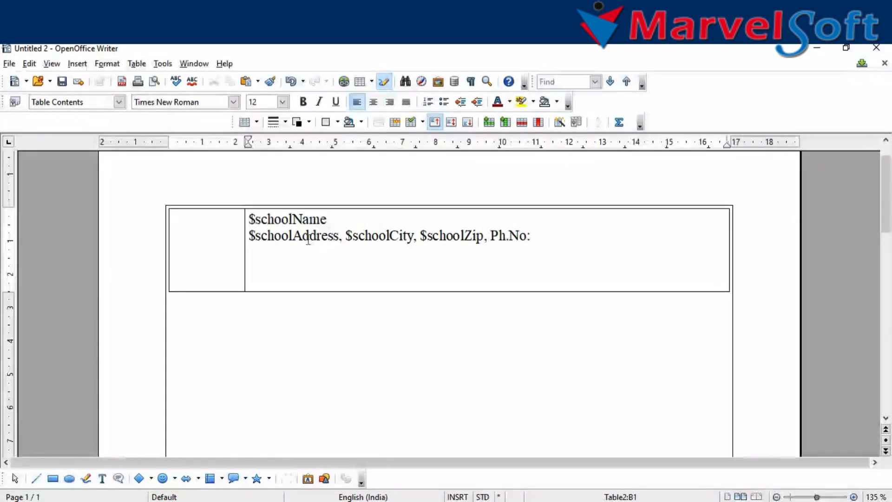
pyautogui.write(' $')
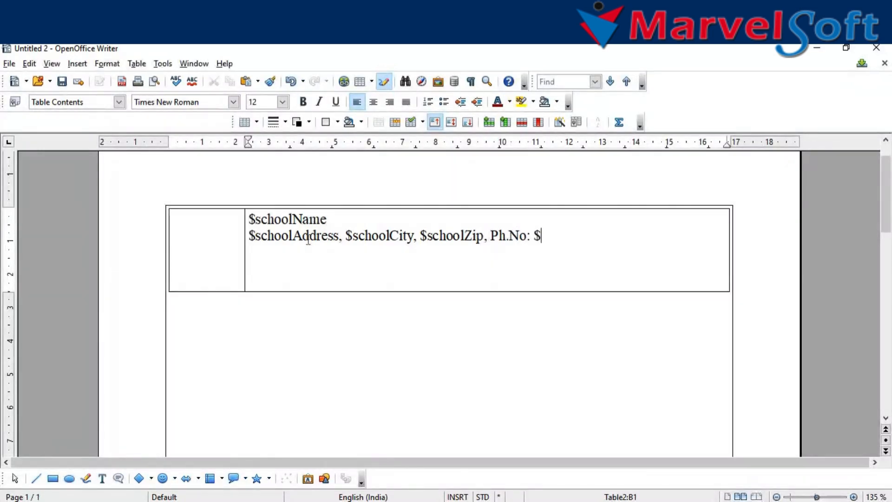
pyautogui.write('schoolTel')
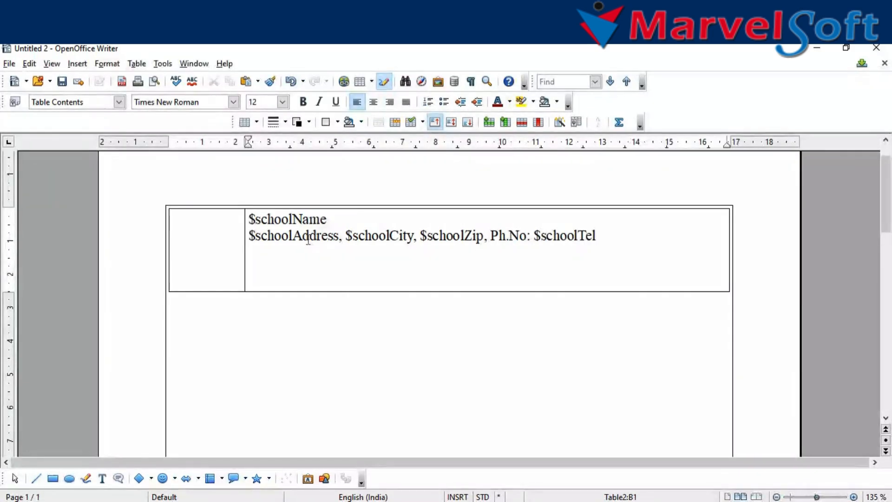
pyautogui.write('No')
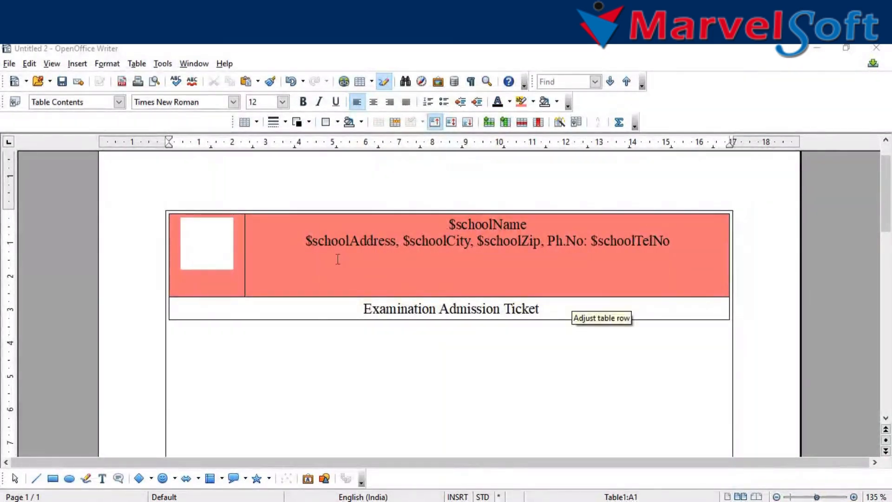
# Insert a 2 x 2 table below the Examination Admission Ticket row, about 10.7 cm wide, with its first column about 4.8 cm wide
pyautogui.click(176, 330)
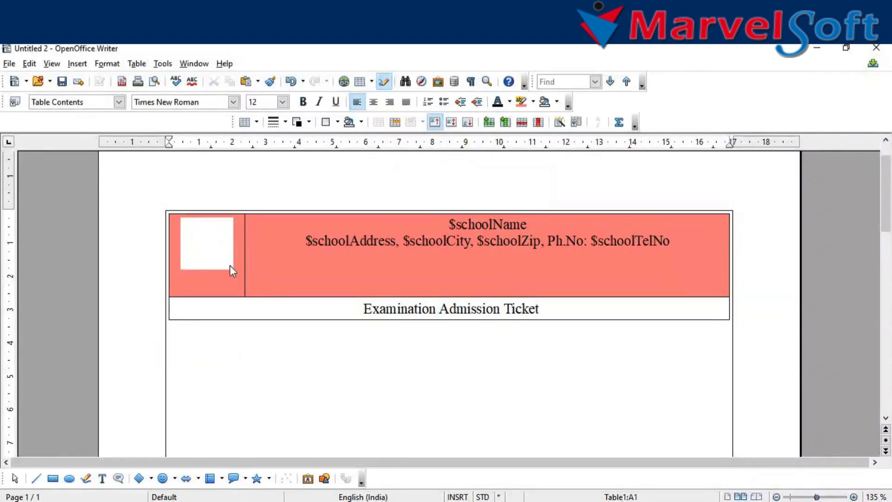
pyautogui.click(360, 81)
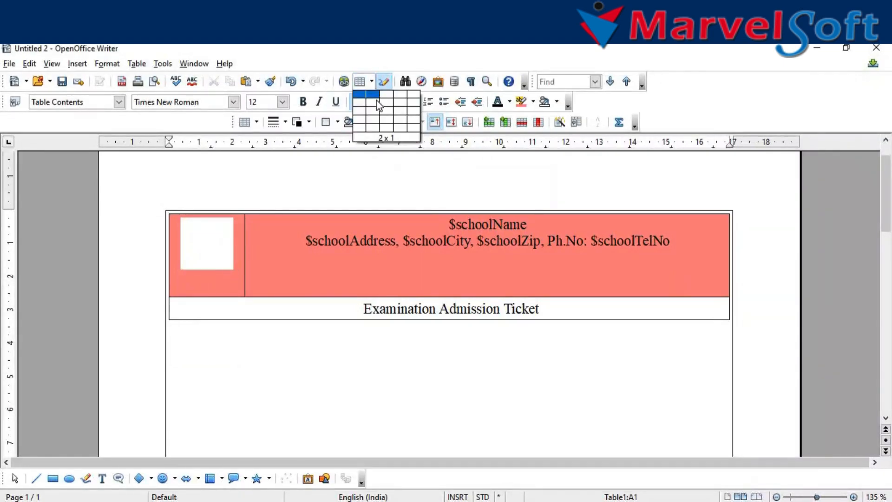
pyautogui.click(379, 105)
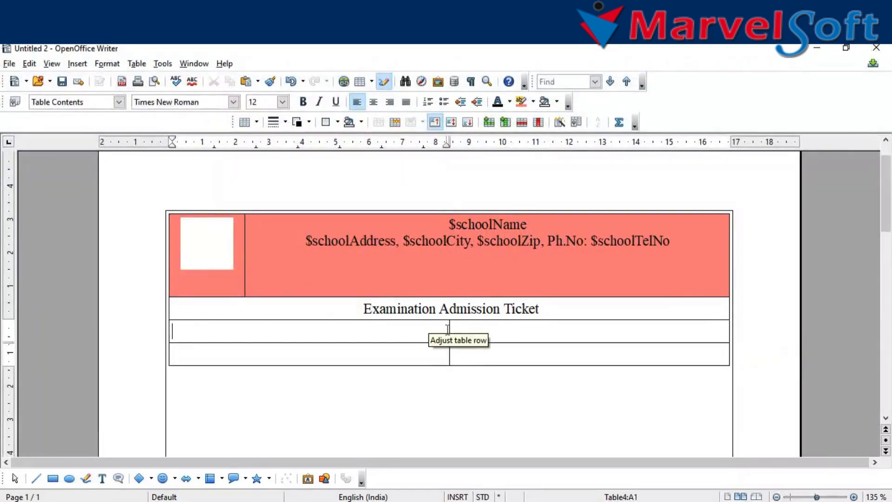
pyautogui.moveTo(450, 330); pyautogui.dragTo(330, 331)
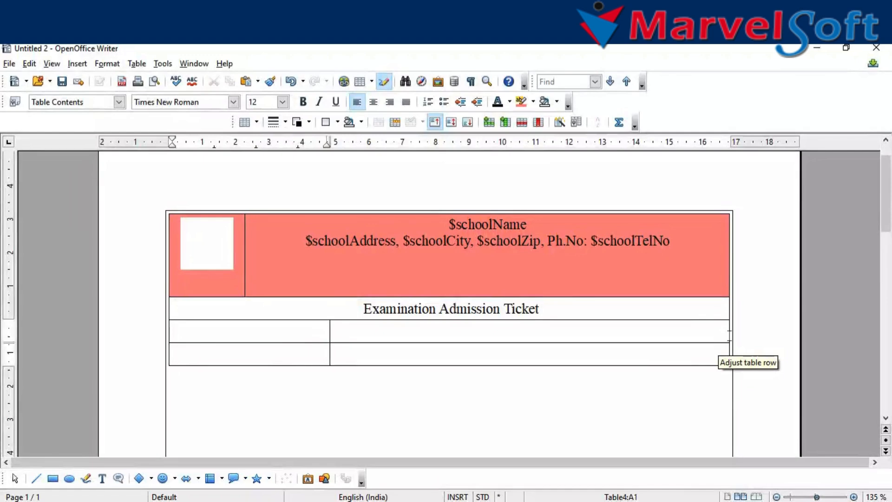
pyautogui.moveTo(728, 331); pyautogui.dragTo(524, 332)
# Enter "Admission No: $admissionNo" in the first cell of the 2 x 2 table
pyautogui.click(197, 326)
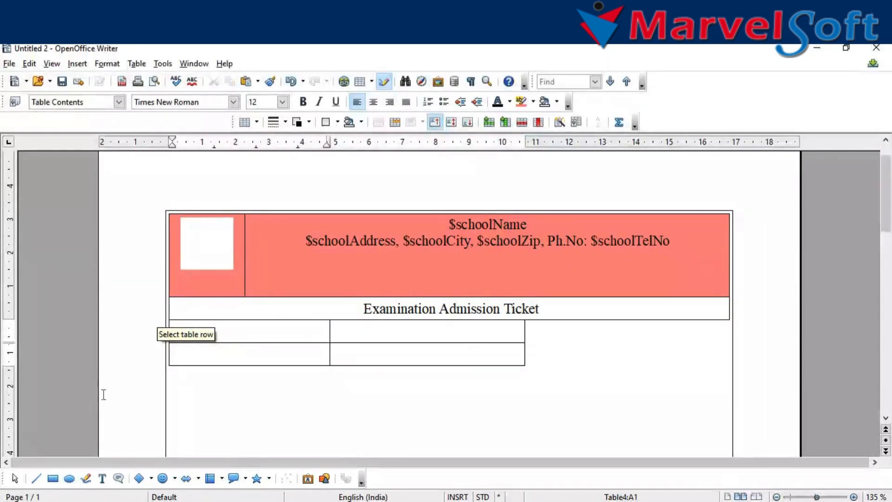
pyautogui.write('Ad')
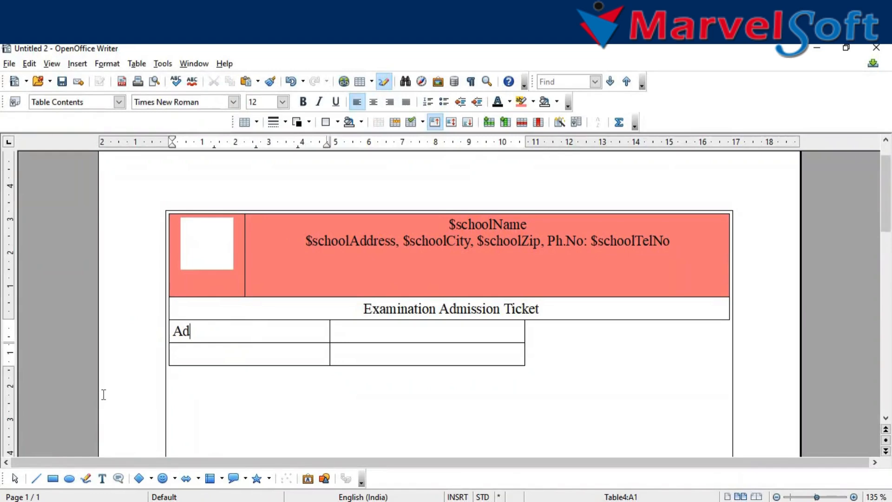
pyautogui.write('mission No')
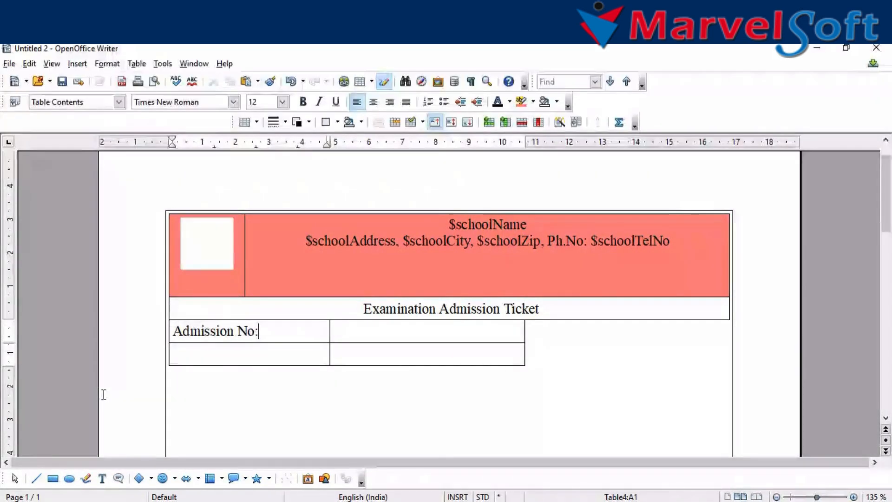
pyautogui.write(':')
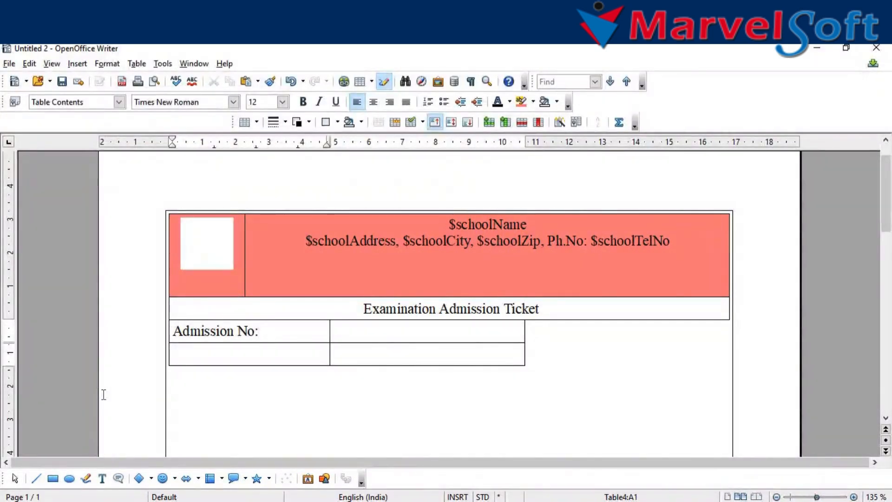
pyautogui.write(' $')
pyautogui.write('adm')
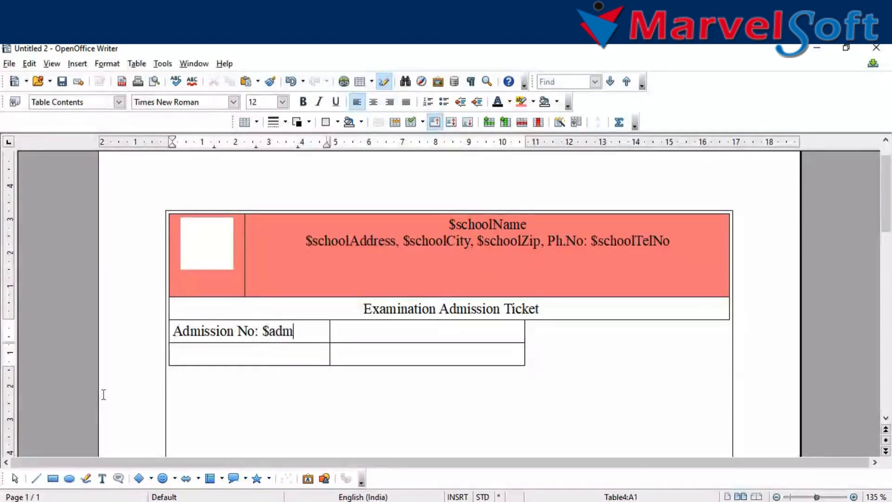
pyautogui.write('issionNo')
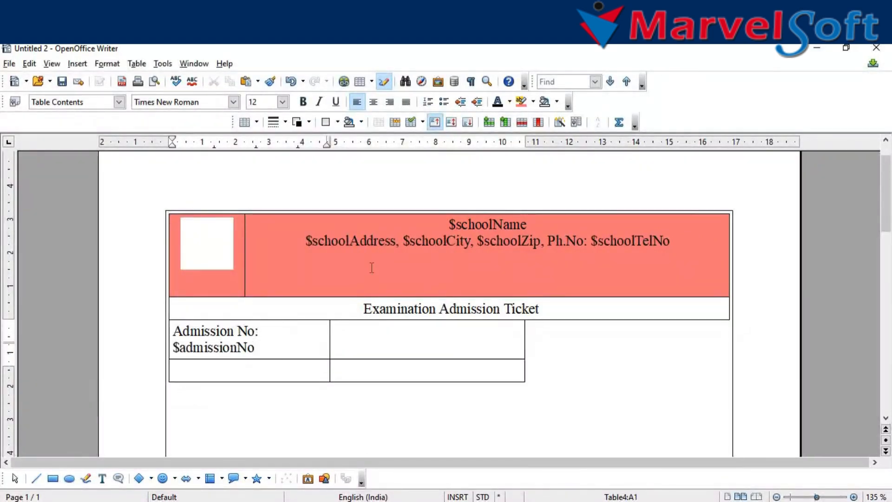
# Enter "$class: $grade-$section" in the second cell of the table's first row
pyautogui.click(349, 331)
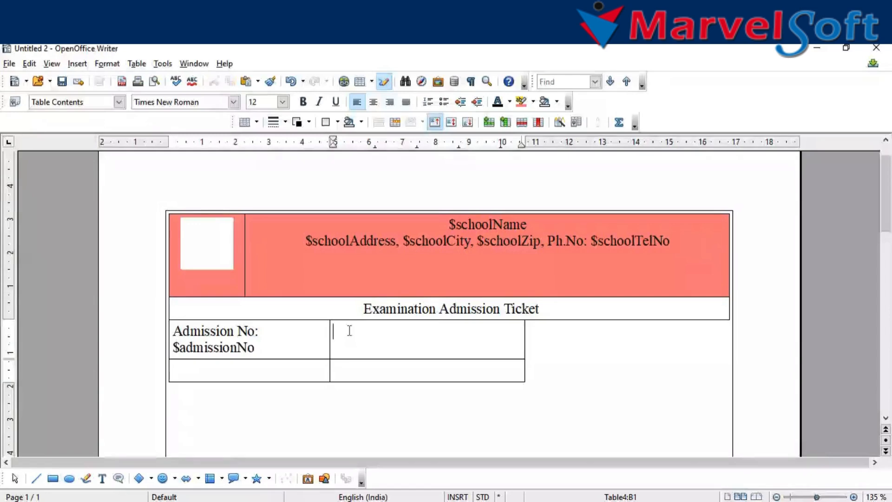
pyautogui.write('$')
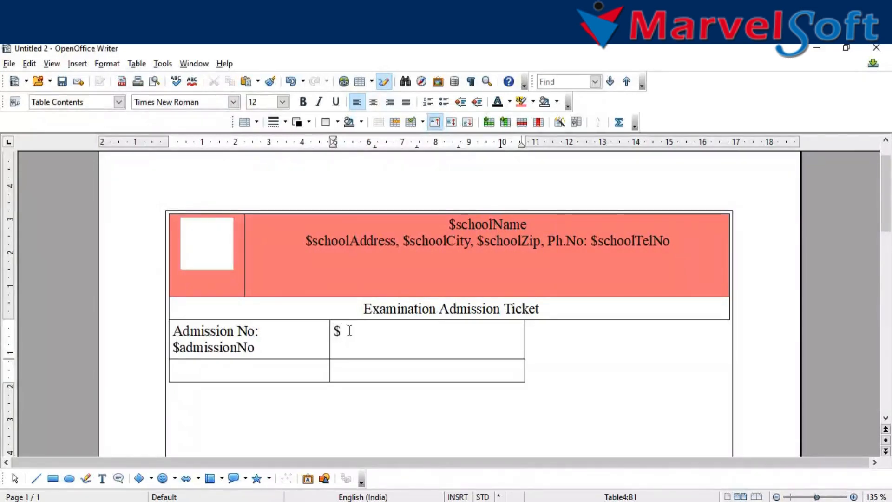
pyautogui.write('class: ')
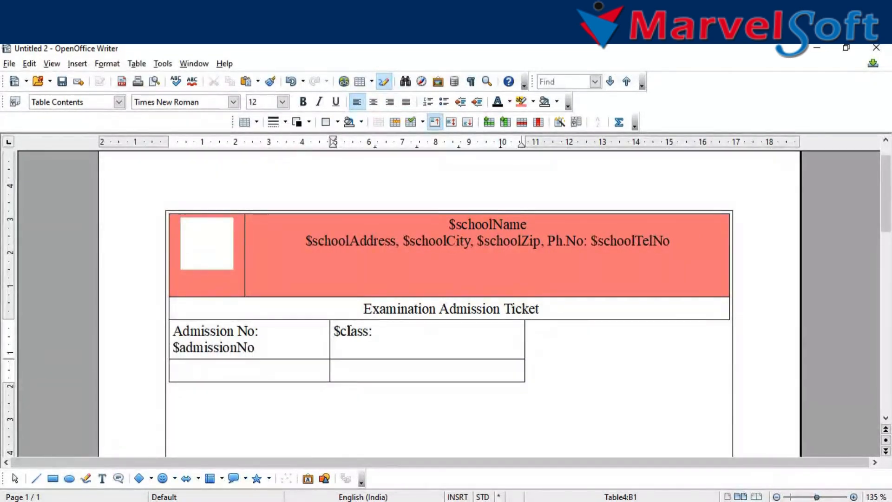
pyautogui.write('$grade')
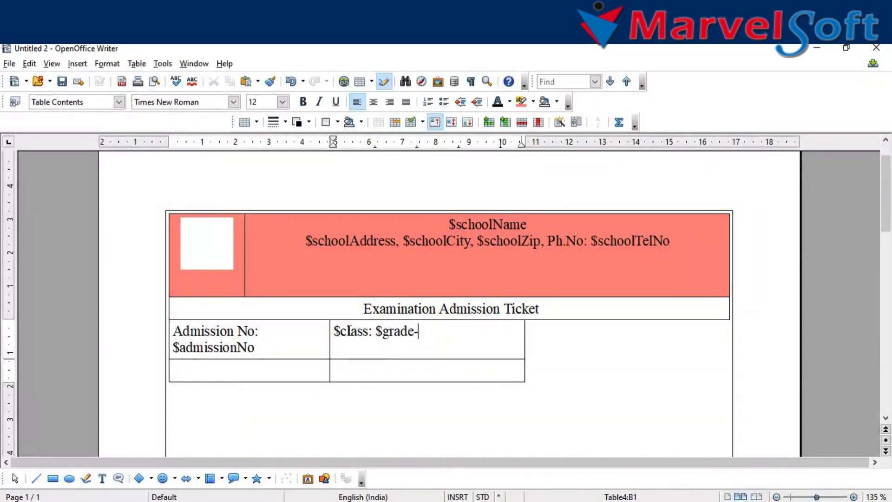
pyautogui.write('-$section')
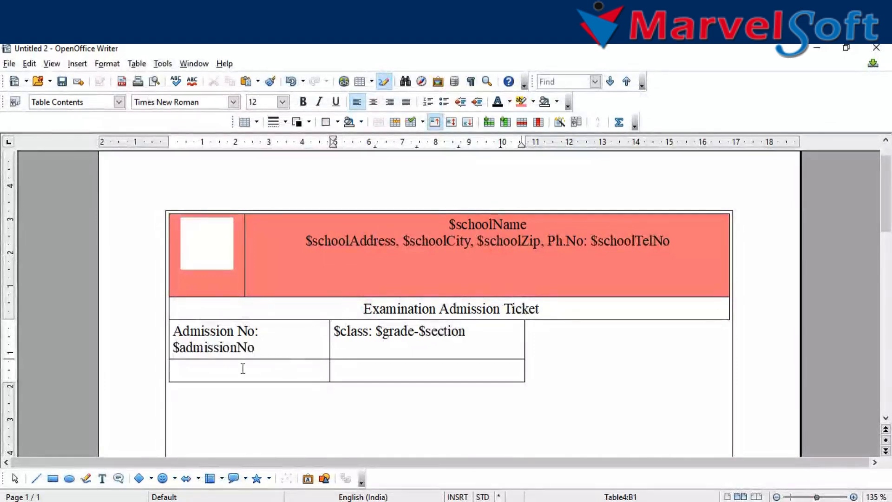
# Enter the label "Candidate's Name:" in the first cell of the table's second row
pyautogui.click(200, 375)
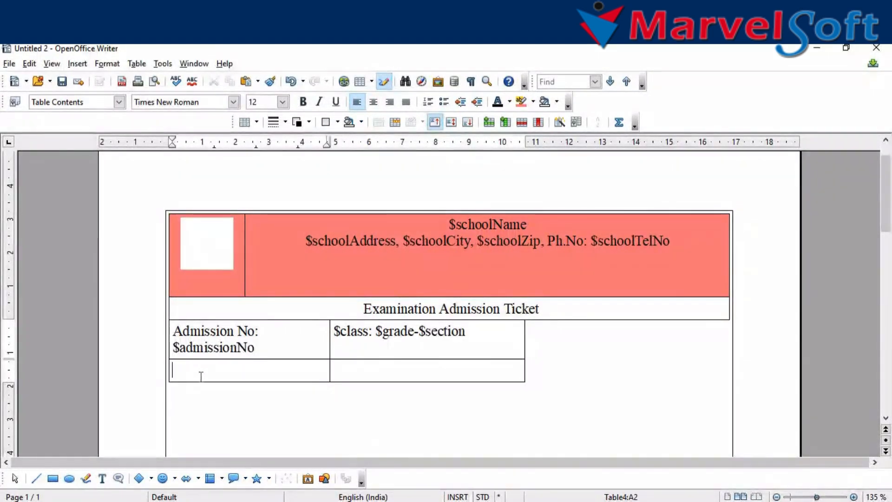
pyautogui.write('Can')
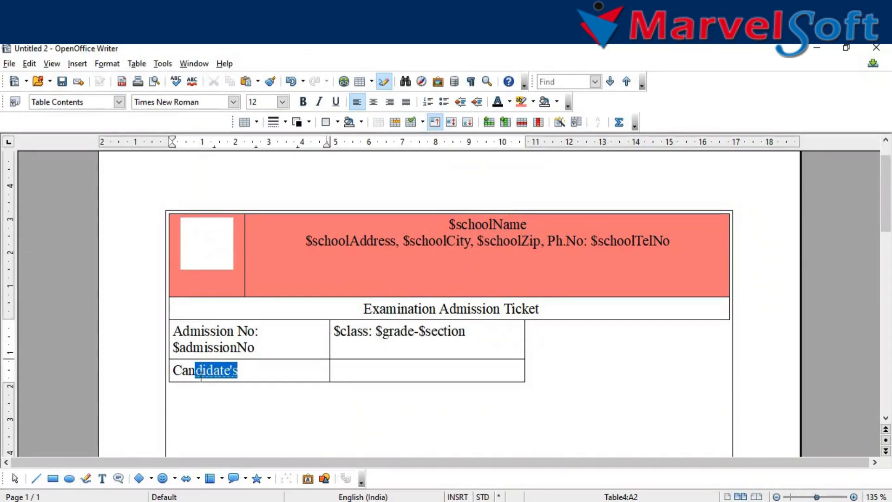
pyautogui.press('Tab')
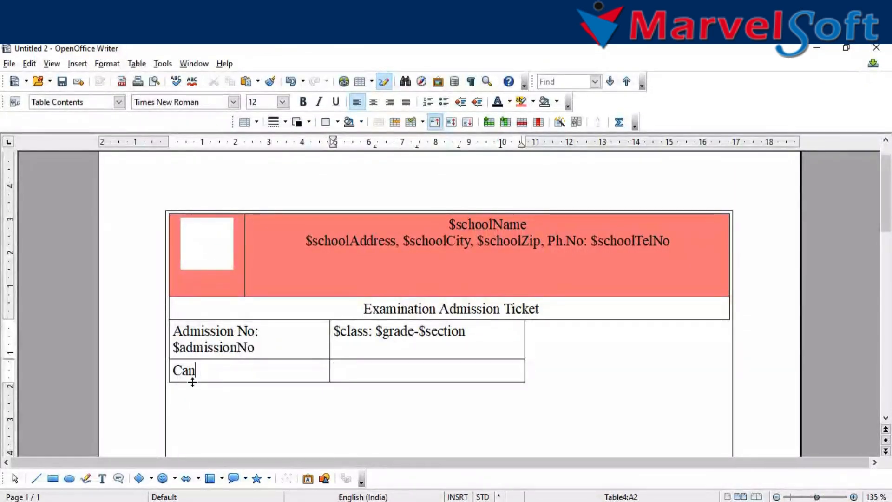
pyautogui.click(191, 376)
pyautogui.write('didate')
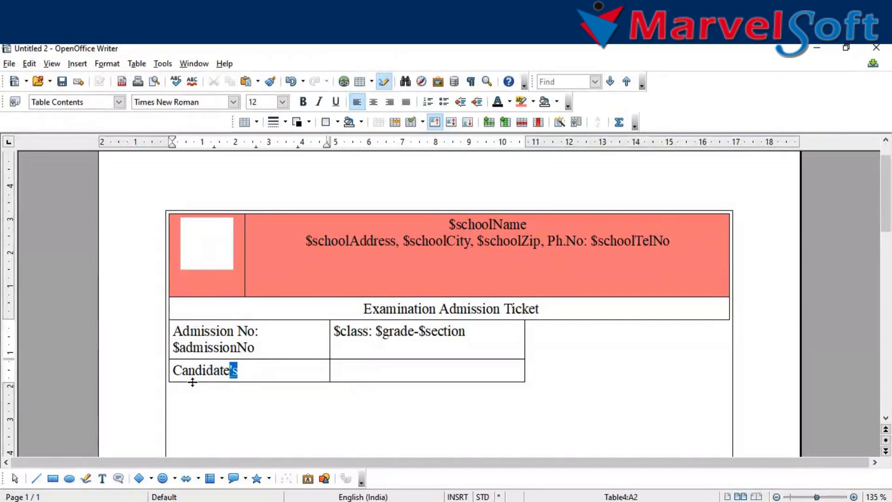
pyautogui.press('Return')
pyautogui.write('NAme')
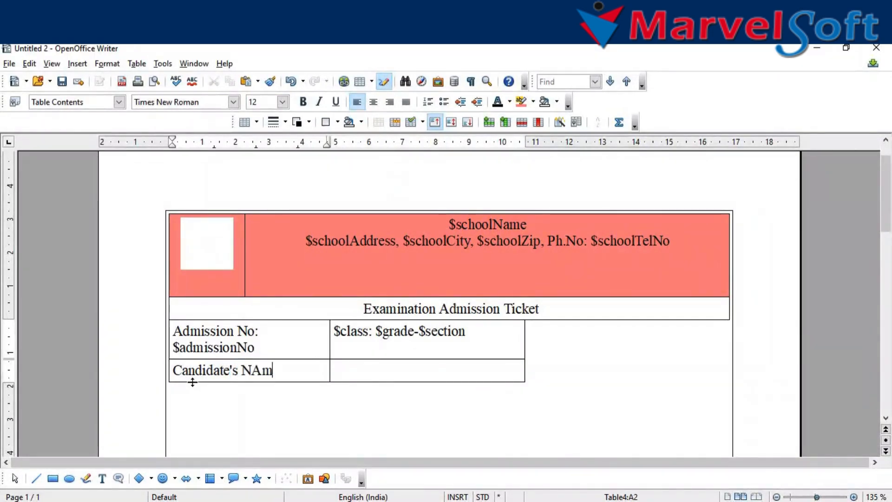
pyautogui.press('BackSpace')
pyautogui.press('BackSpace')
pyautogui.press('BackSpace')
pyautogui.write('am')
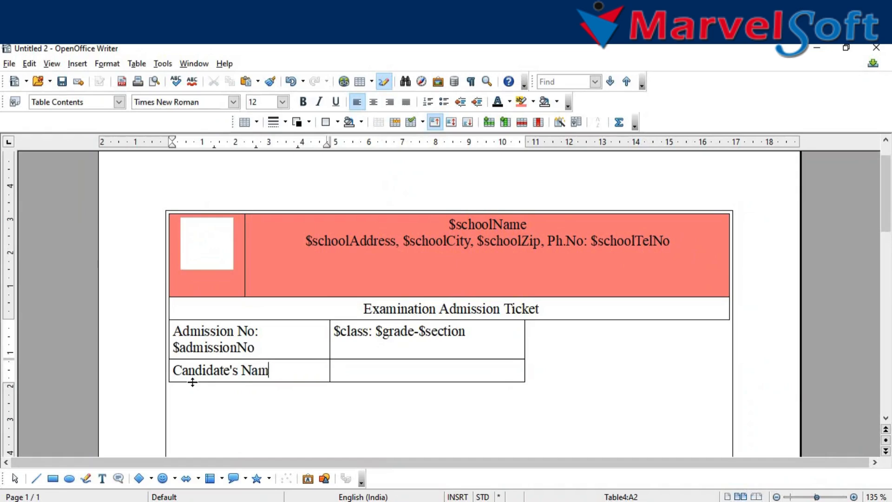
pyautogui.write('e:')
# Add the placeholder $firsttName after the Candidate's Name label
pyautogui.write('$fi')
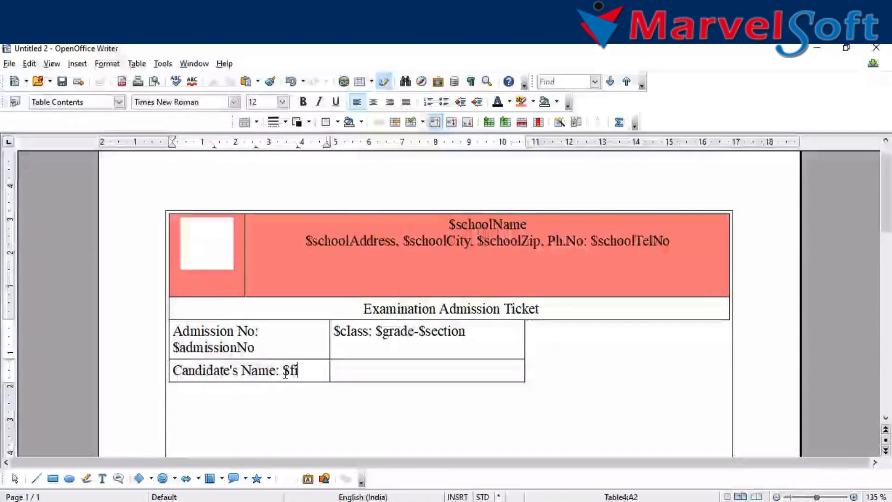
pyautogui.write('srtname')
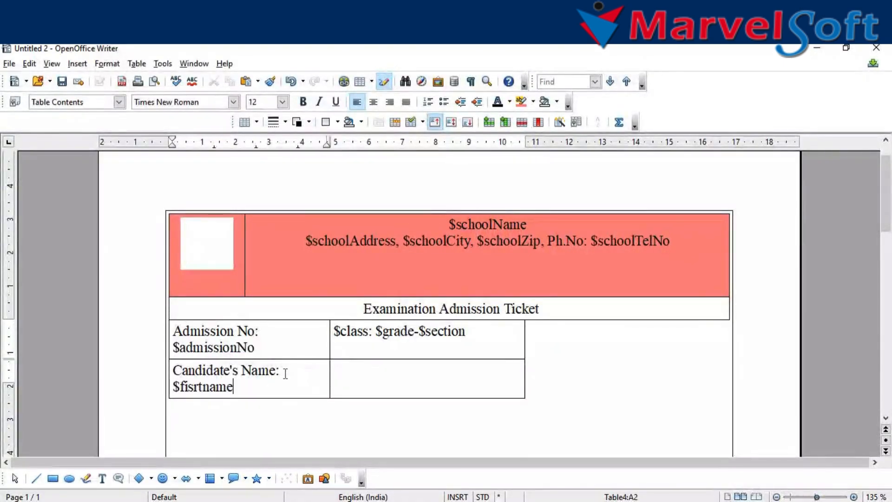
pyautogui.press('Left')
pyautogui.press('Left')
pyautogui.press('Left')
pyautogui.press('BackSpace')
pyautogui.write('N')
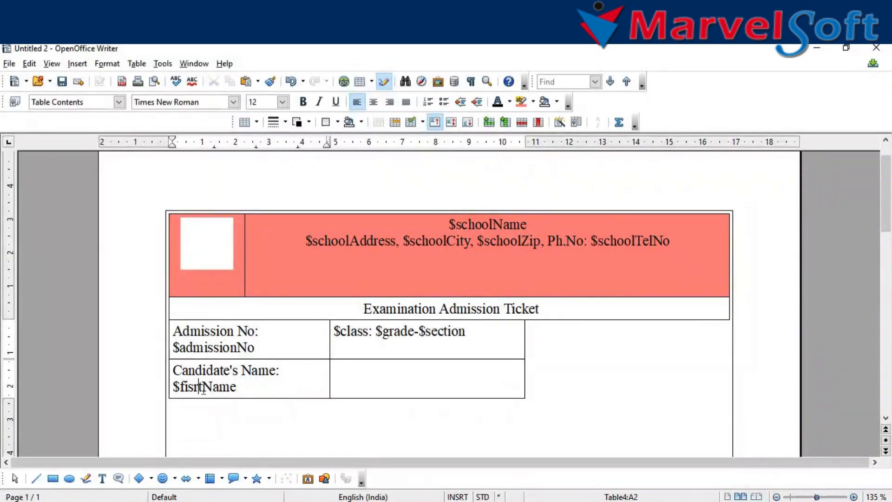
pyautogui.press('Left')
pyautogui.press('Left')
pyautogui.press('BackSpace')
pyautogui.press('BackSpace')
pyautogui.write('rs')
# Enter the label "Father Name:" in the second cell of the table's second row
pyautogui.click(345, 372)
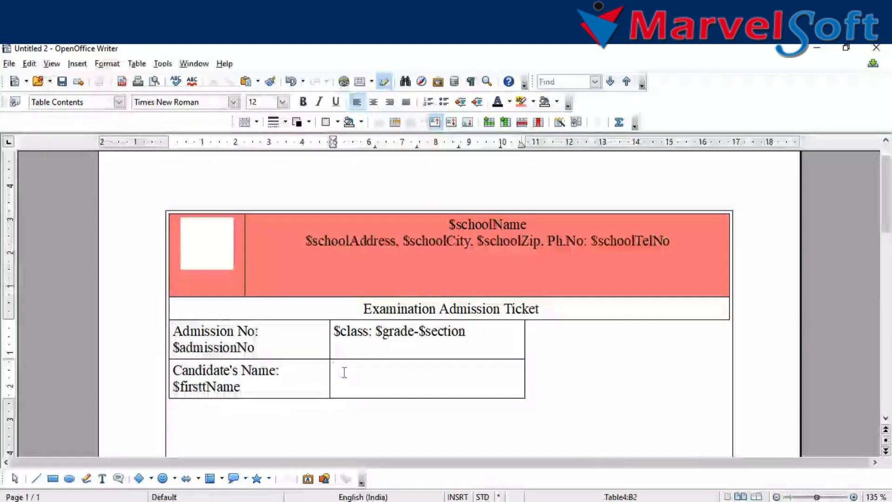
pyautogui.write('$')
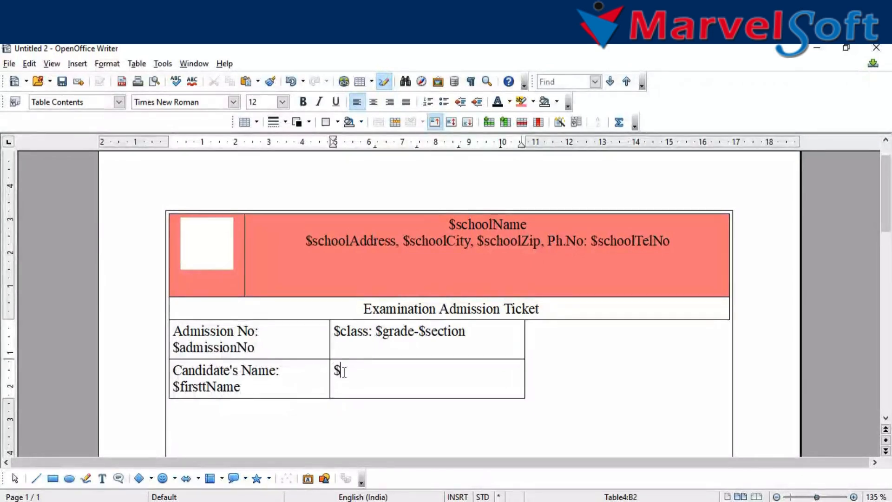
pyautogui.press('BackSpace')
pyautogui.write('Father')
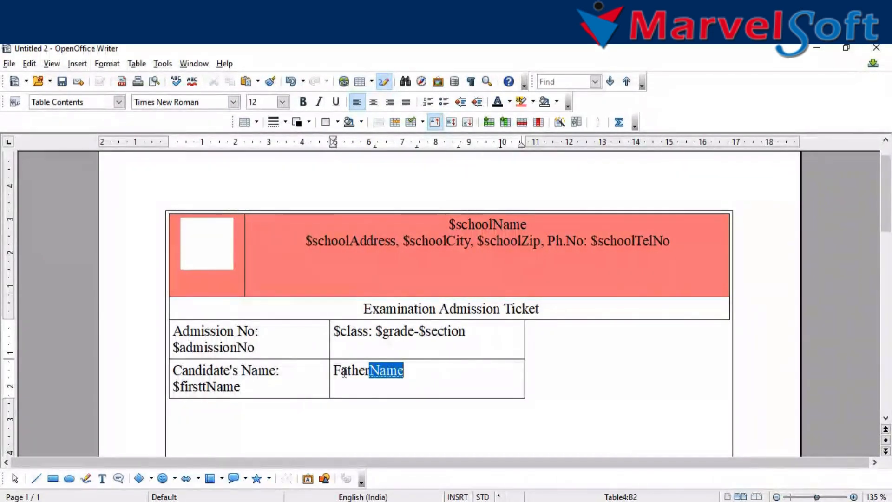
pyautogui.write('Na')
pyautogui.click(368, 370)
pyautogui.click(393, 376)
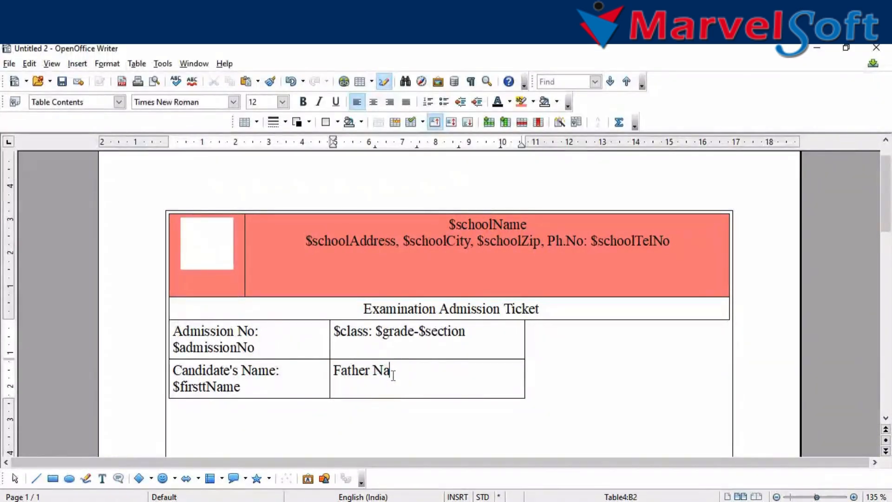
pyautogui.write('me')
pyautogui.press('BackSpace')
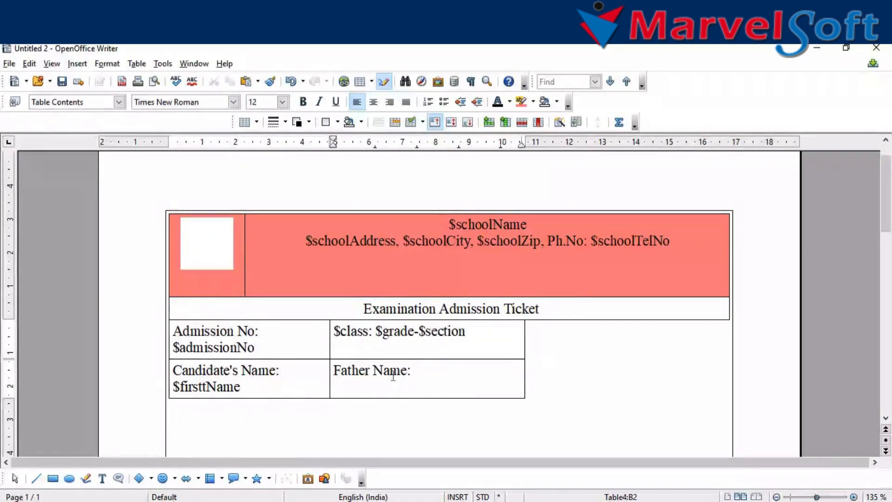
# Add the placeholder $fatherName after the Father Name label and widen both columns of the student details table
pyautogui.write(': $')
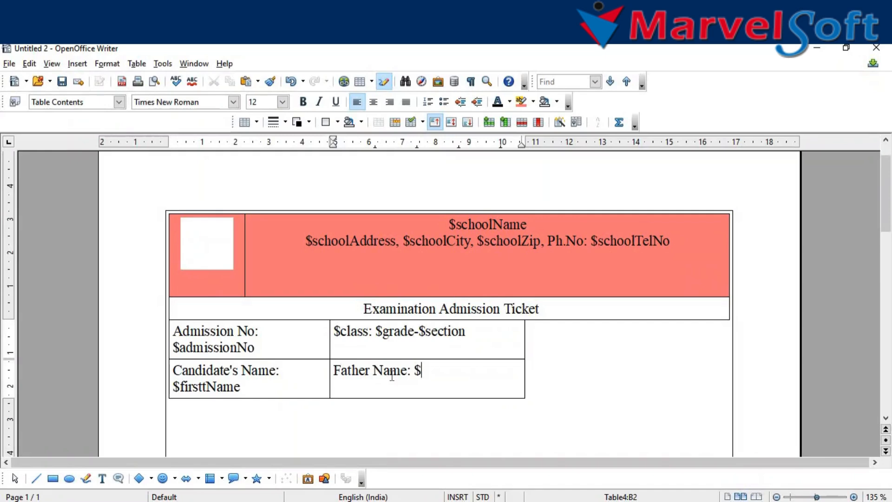
pyautogui.write('father')
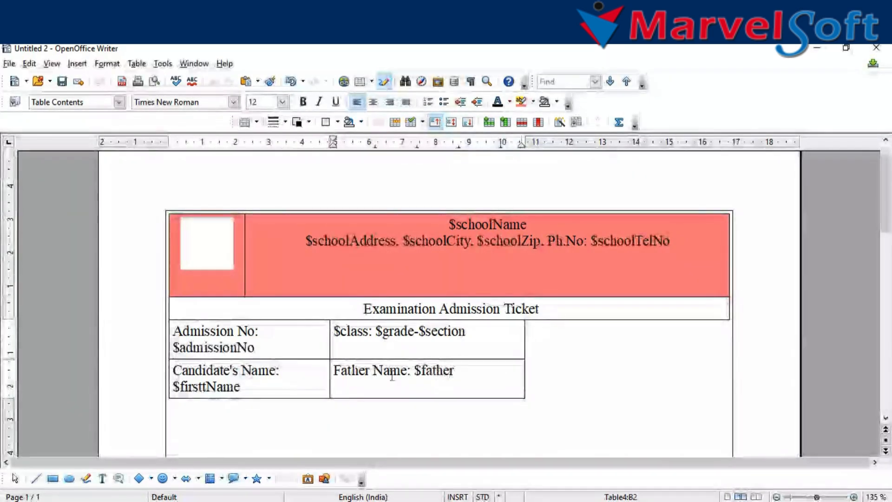
pyautogui.write('Name')
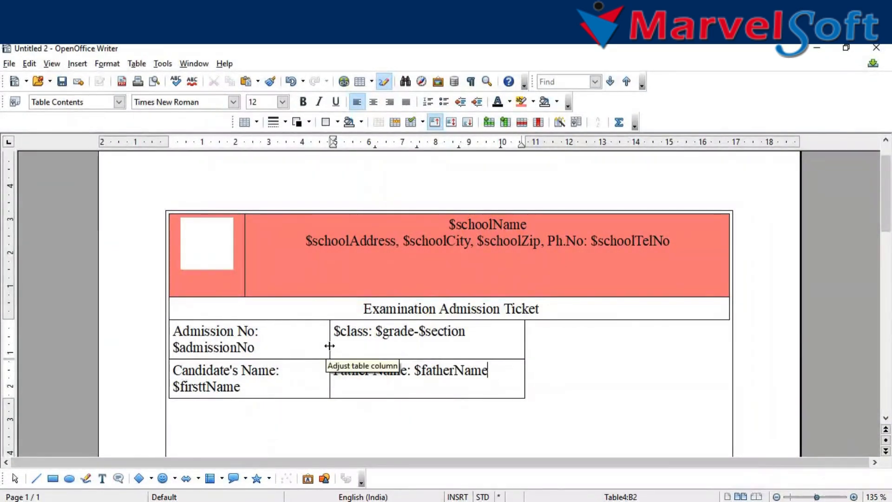
pyautogui.moveTo(525, 345); pyautogui.dragTo(552, 342)
pyautogui.moveTo(331, 343); pyautogui.dragTo(363, 342)
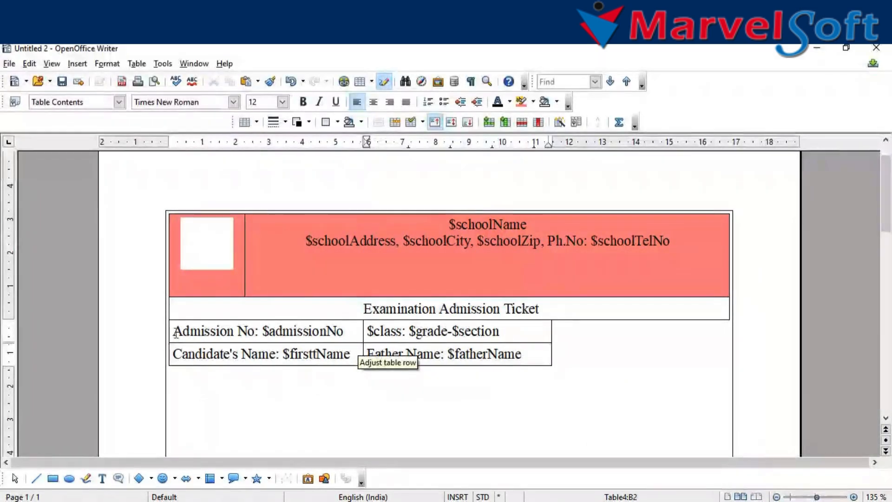
# Make the admission number, class, candidate's name and father name entries in the student details table bold
pyautogui.moveTo(173, 332); pyautogui.dragTo(341, 337)
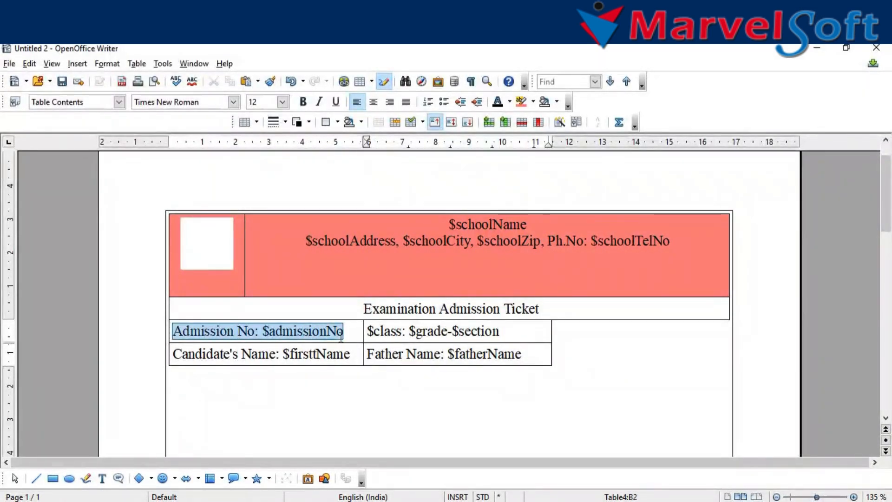
pyautogui.click(301, 103)
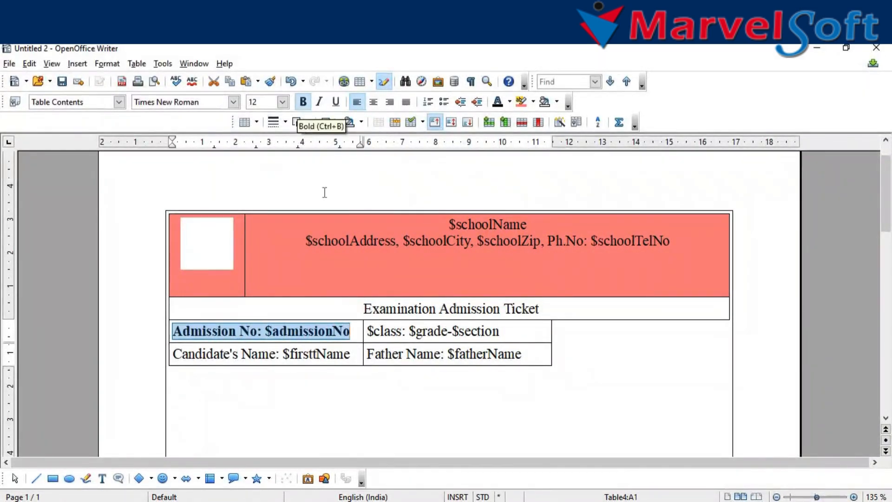
pyautogui.moveTo(367, 330); pyautogui.dragTo(505, 332)
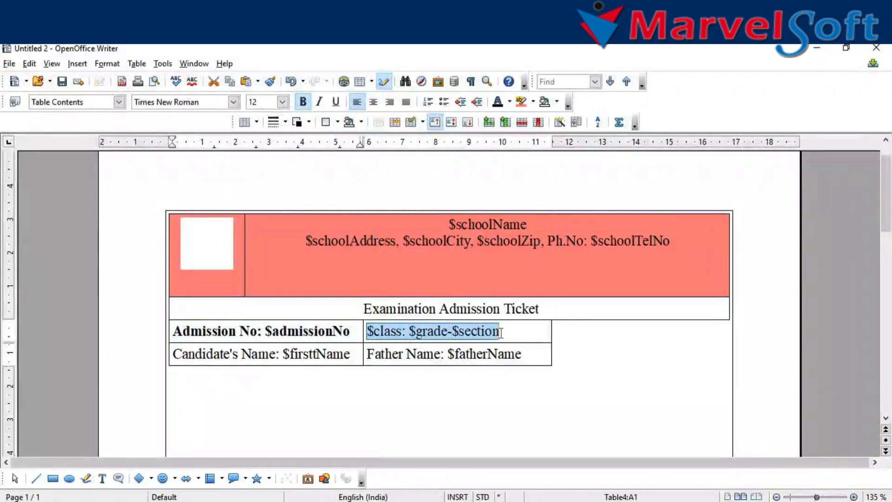
pyautogui.click(308, 102)
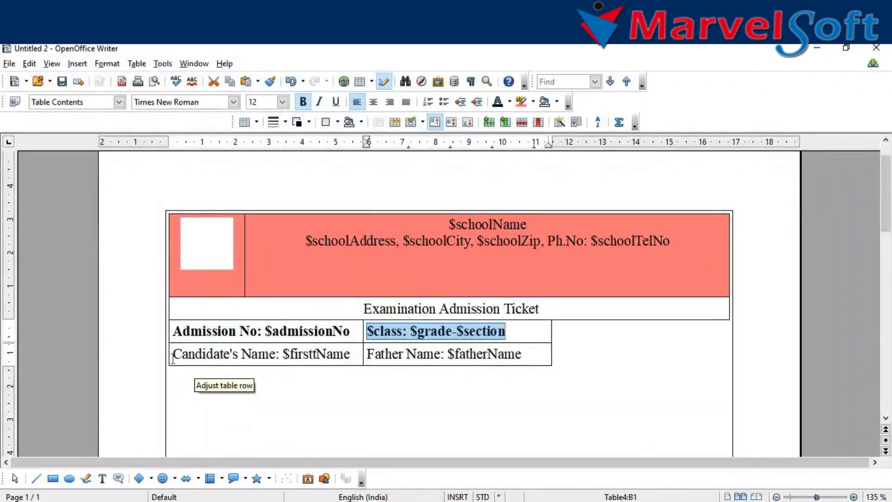
pyautogui.moveTo(173, 354); pyautogui.dragTo(352, 355)
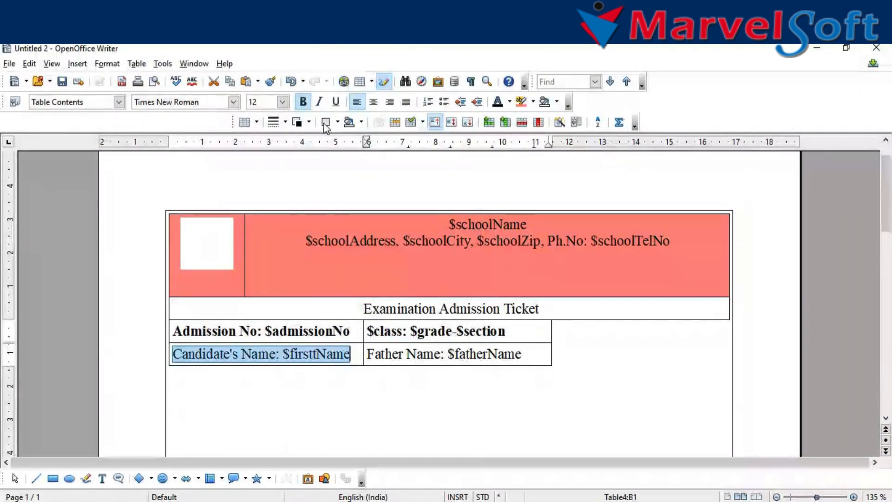
pyautogui.click(306, 102)
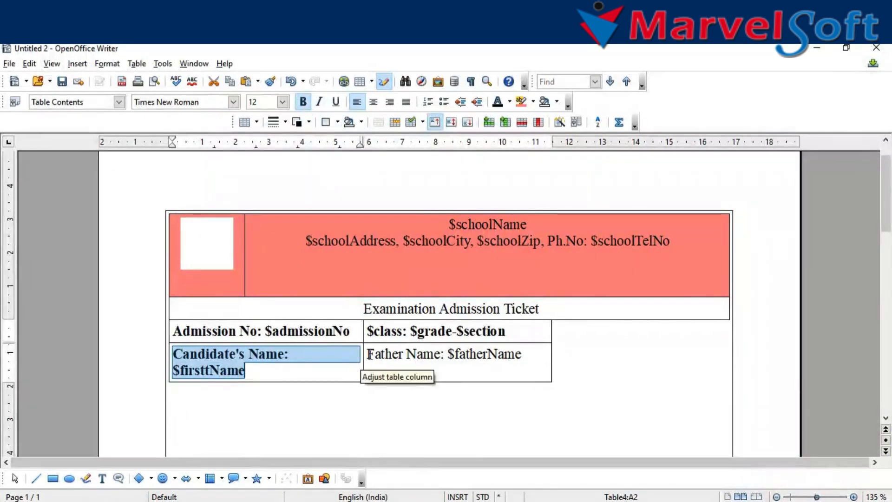
pyautogui.moveTo(367, 354); pyautogui.dragTo(522, 354)
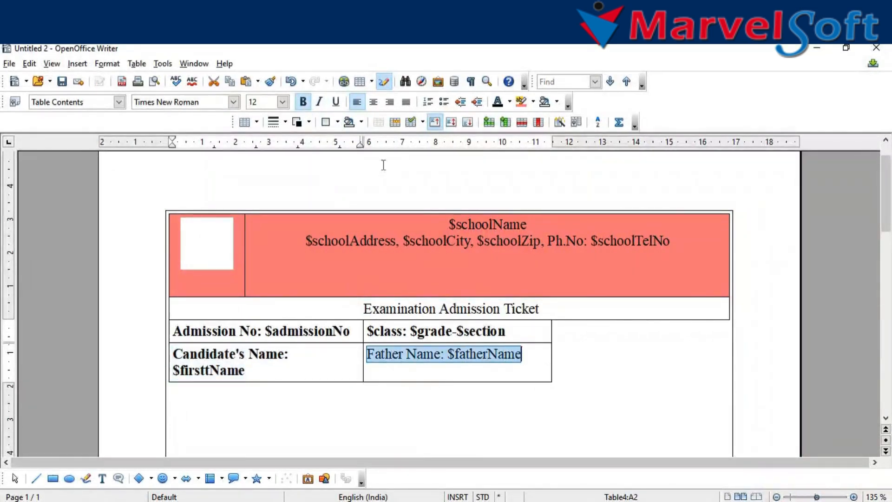
pyautogui.click(304, 103)
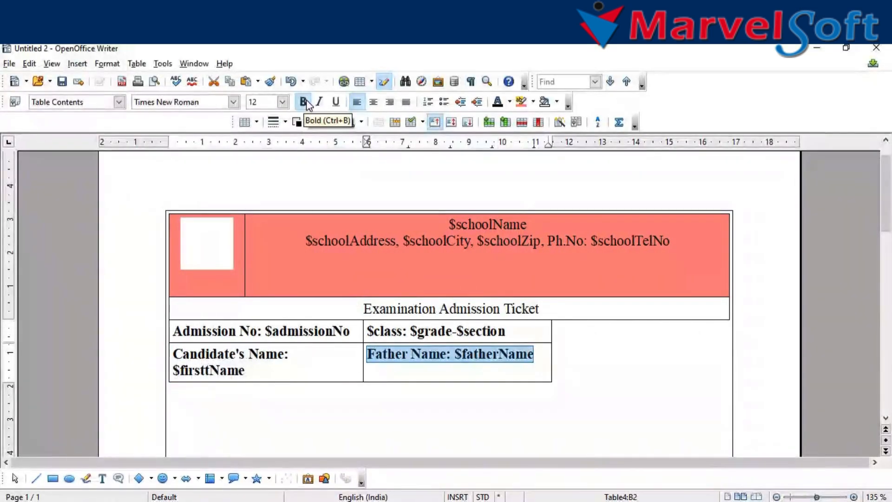
# Make the school address line, $schoolName and the "Examination Admission Ticket" heading bold
pyautogui.moveTo(305, 241); pyautogui.dragTo(669, 240)
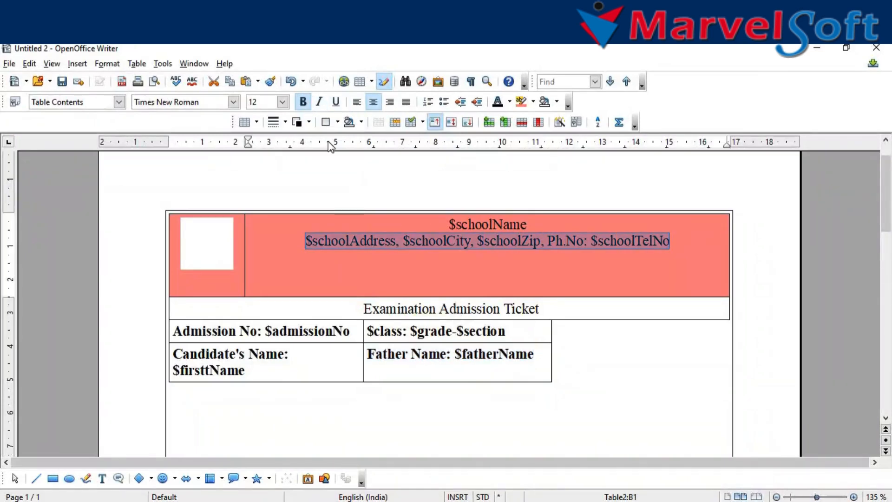
pyautogui.hotkey('ctrl', 'b')
pyautogui.moveTo(447, 225); pyautogui.dragTo(534, 227)
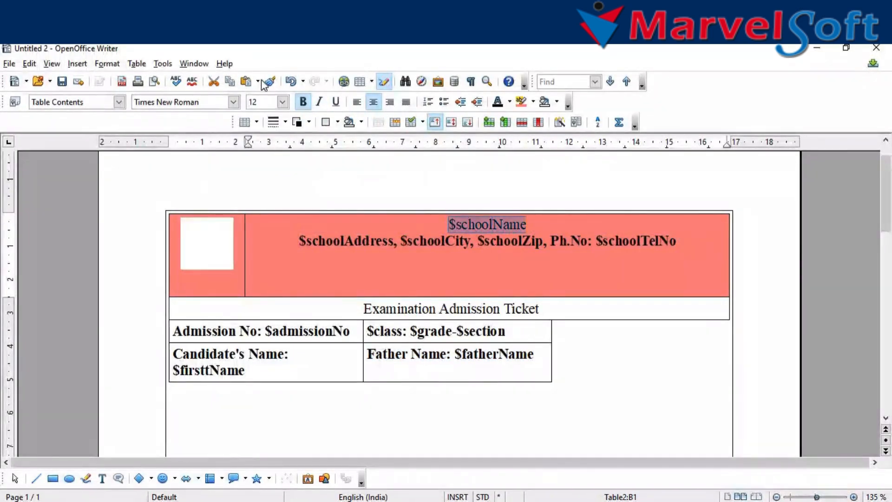
pyautogui.tripleClick(457, 310)
pyautogui.click(303, 105)
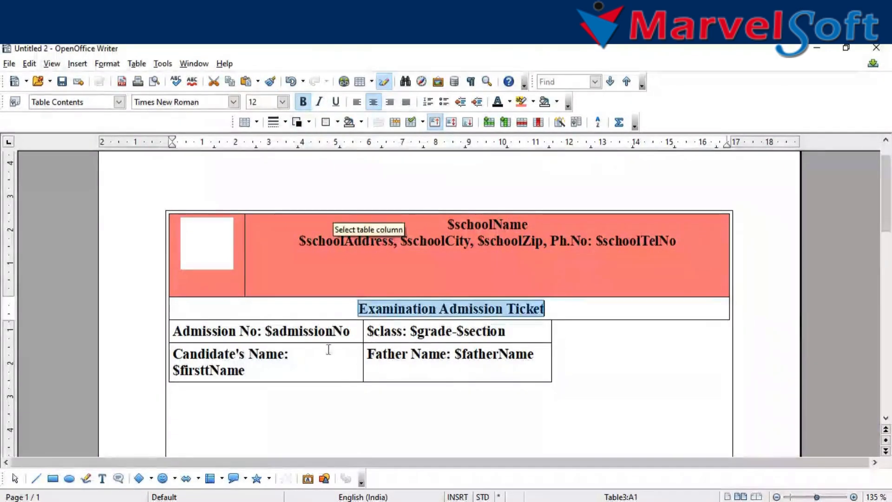
# Increase the height of both student details rows and apply a pale yellow highlight to all four cells
pyautogui.moveTo(327, 343); pyautogui.dragTo(329, 367)
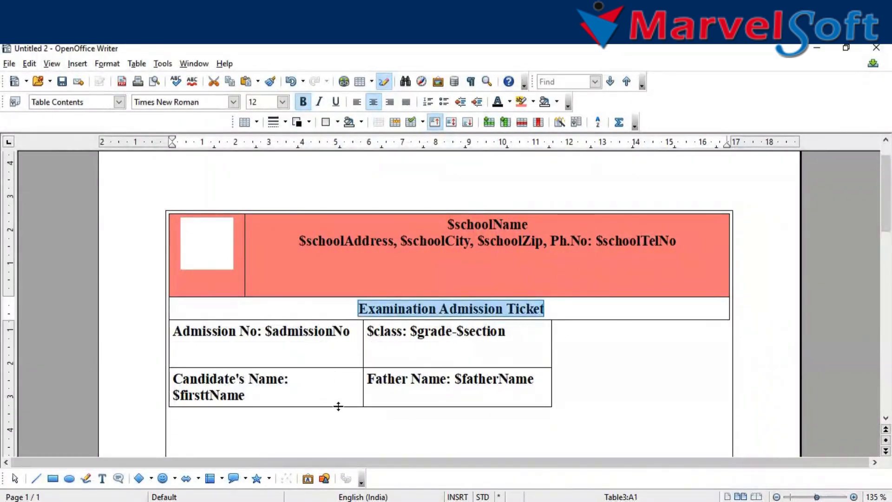
pyautogui.moveTo(338, 407)
pyautogui.mouseDown()
pyautogui.moveTo(339, 431)
pyautogui.moveTo(343, 414)
pyautogui.mouseUp()
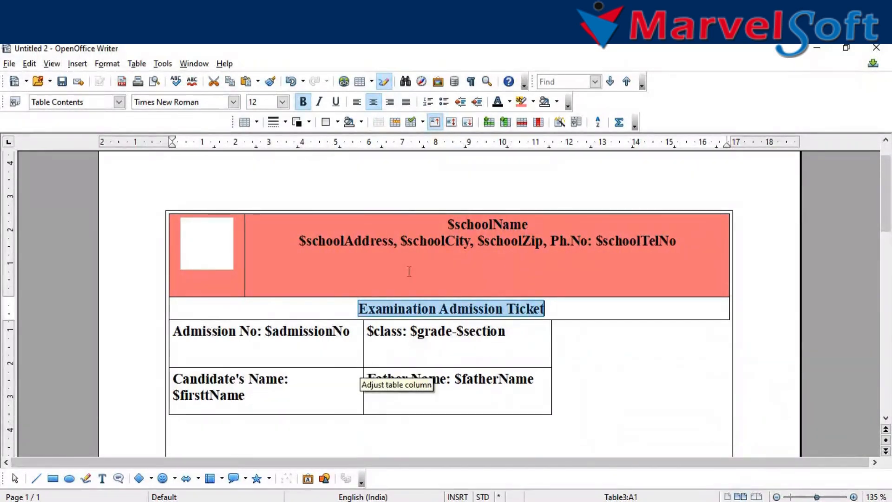
pyautogui.moveTo(521, 401); pyautogui.dragTo(273, 350)
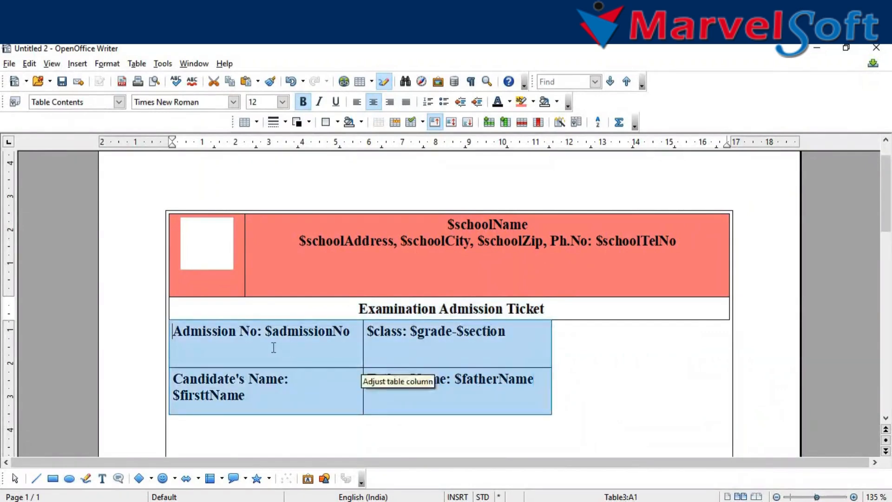
pyautogui.click(530, 100)
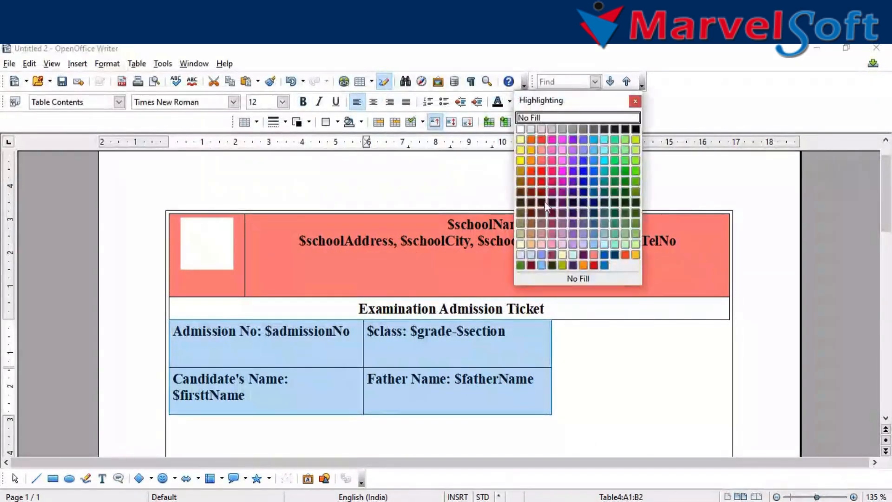
pyautogui.click(562, 255)
pyautogui.click(574, 308)
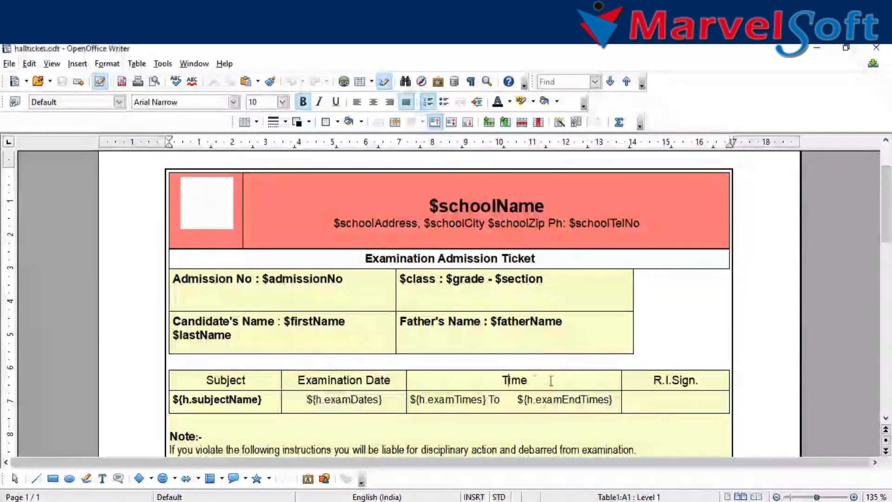
# Review the exam schedule table, the note with instructions and the signature section in the finished hallticket.odt
pyautogui.moveTo(508, 380); pyautogui.dragTo(527, 380)
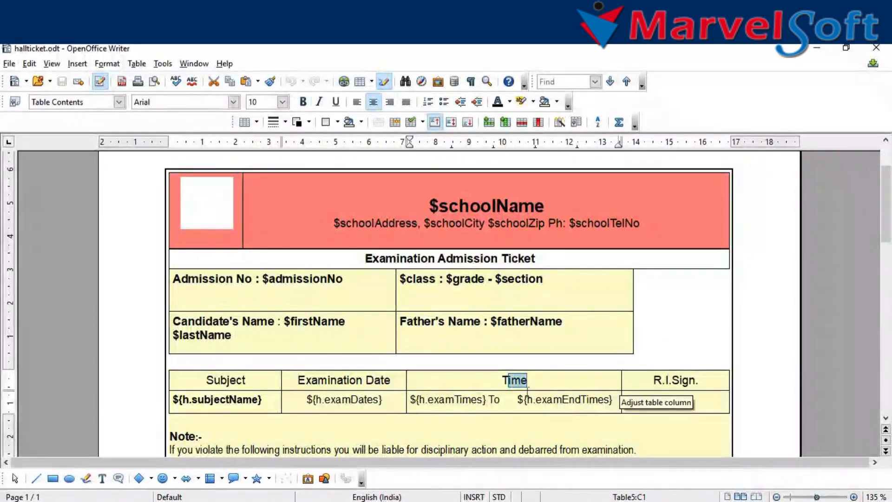
pyautogui.scroll(-3, 470, 387)
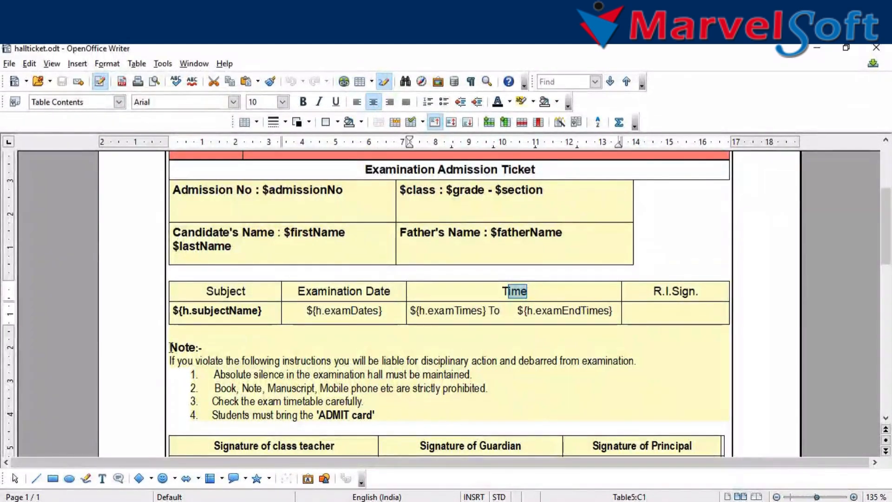
pyautogui.scroll(-3, 170, 347)
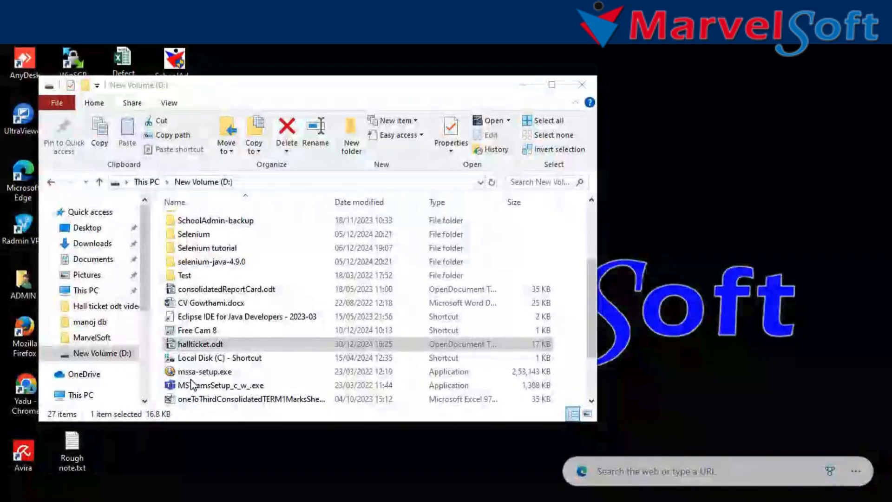
# Copy hallticket.odt from the New Volume (D:) drive in File Explorer and minimize that window
pyautogui.click(216, 344)
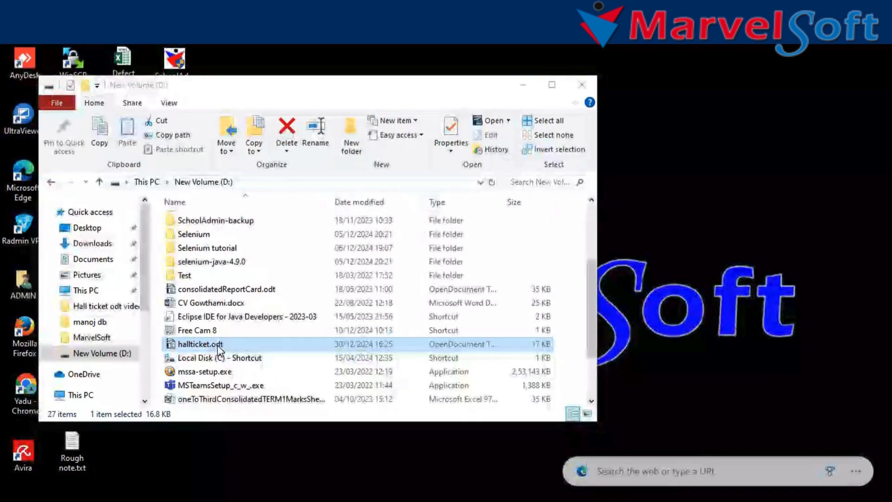
pyautogui.doubleClick(216, 345)
pyautogui.rightClick(217, 344)
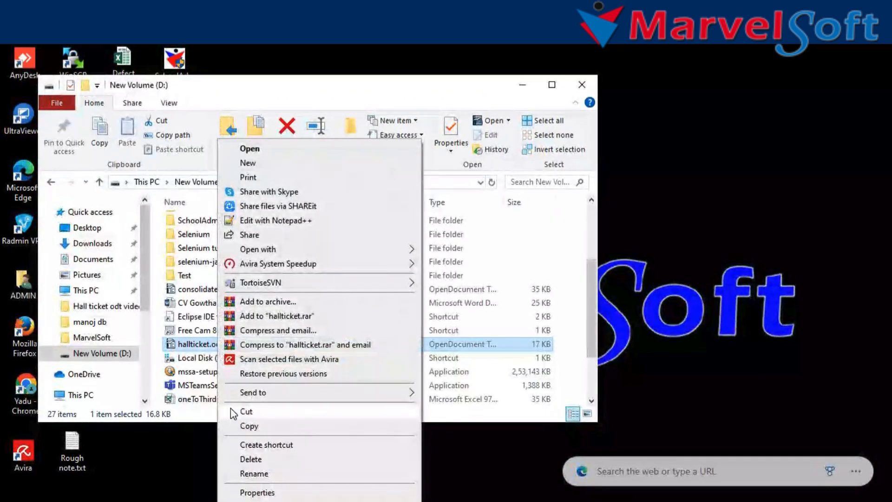
pyautogui.click(234, 427)
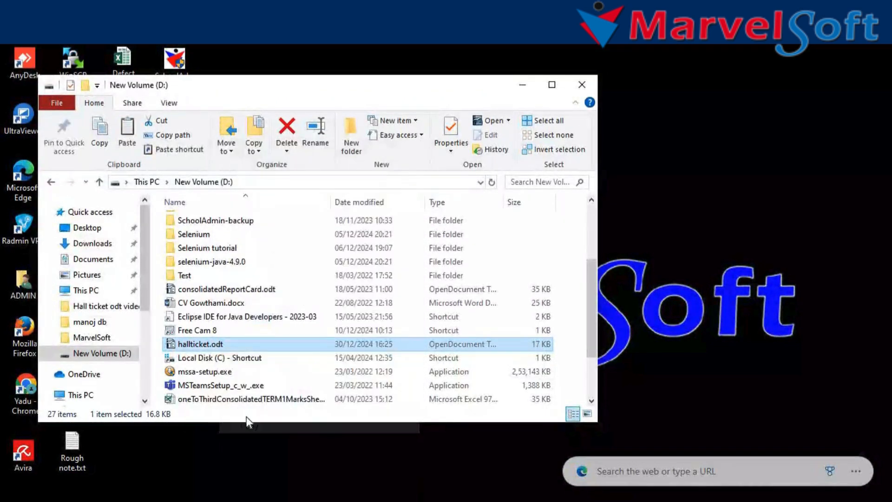
pyautogui.click(520, 87)
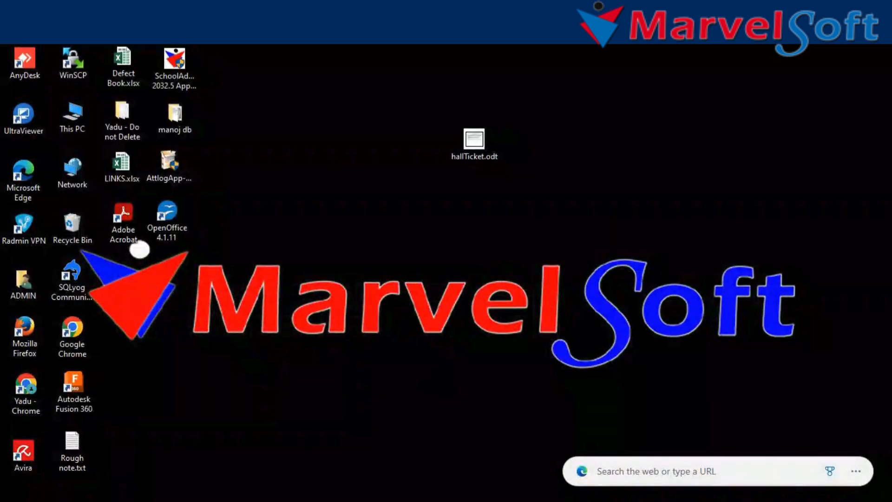
# Open the SchoolAdmin installation folder inside Program Files (x86) on Local Disk (C:) from This PC
pyautogui.moveTo(272, 501)
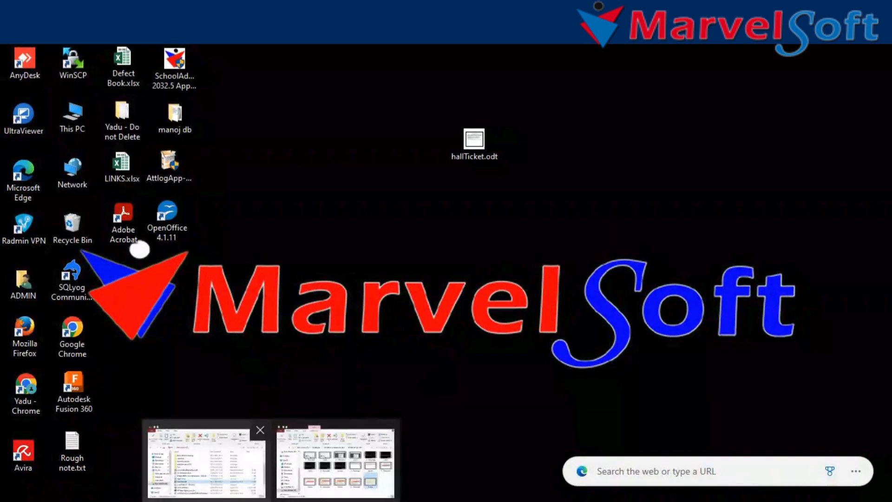
pyautogui.doubleClick(72, 119)
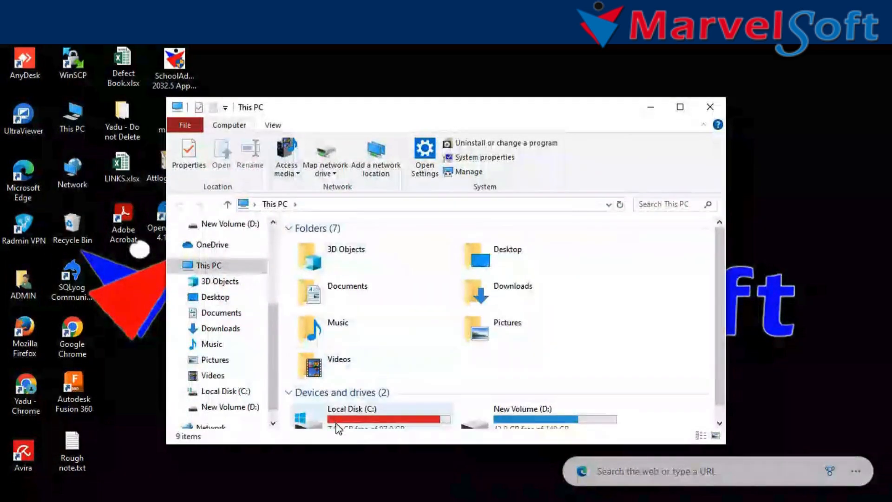
pyautogui.click(343, 424)
pyautogui.doubleClick(343, 423)
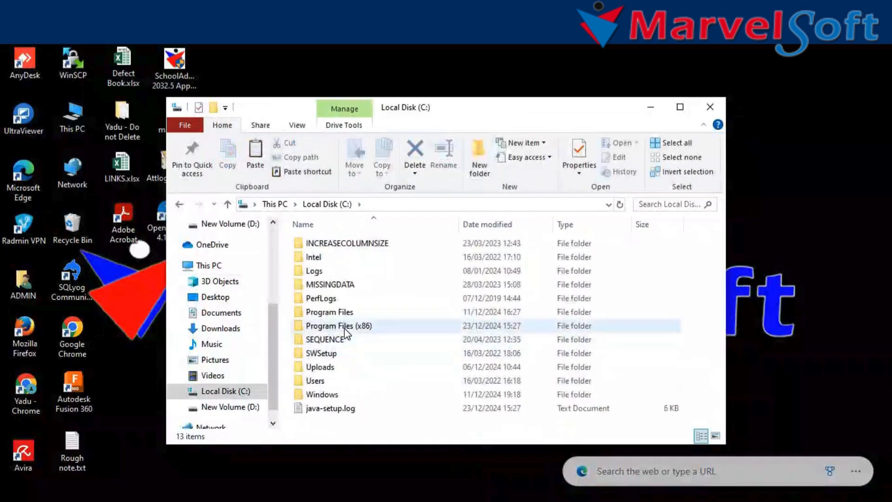
pyautogui.click(344, 328)
pyautogui.doubleClick(344, 328)
pyautogui.scroll(-3, 342, 333)
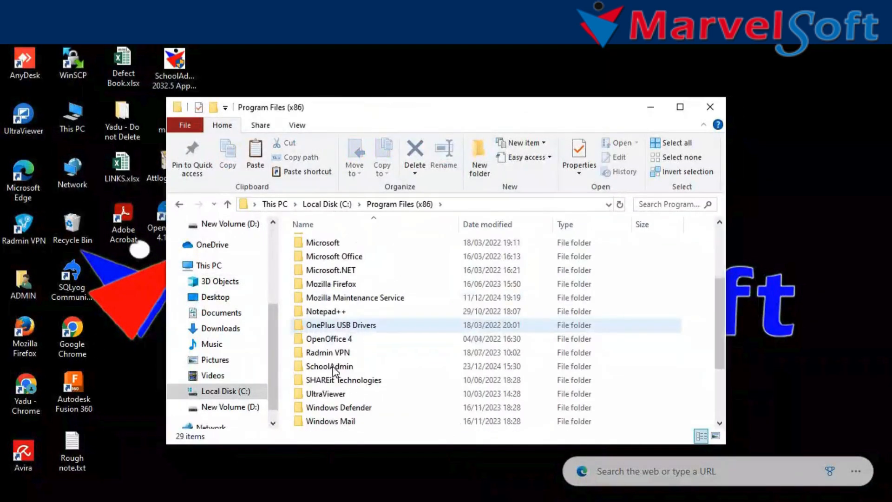
pyautogui.doubleClick(329, 366)
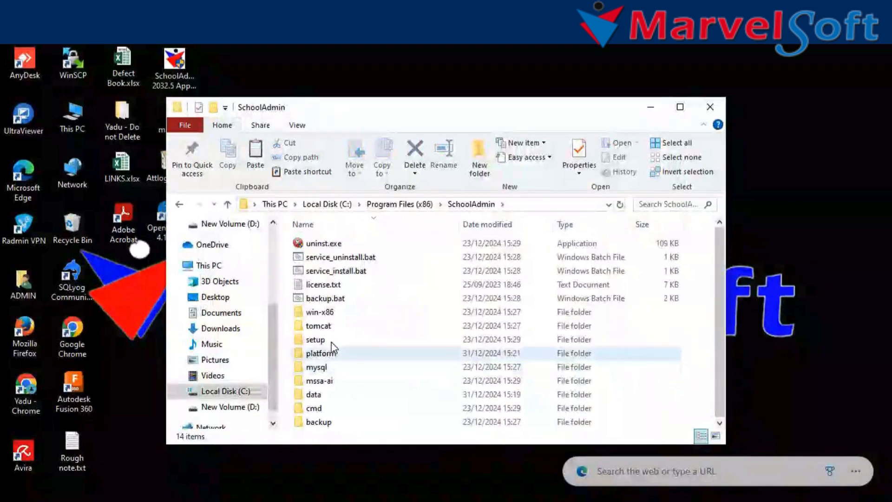
# Browse from the SchoolAdmin installation folder to tomcat\webapps\SchoolAdmin\scripts\OpenOffice
pyautogui.doubleClick(326, 326)
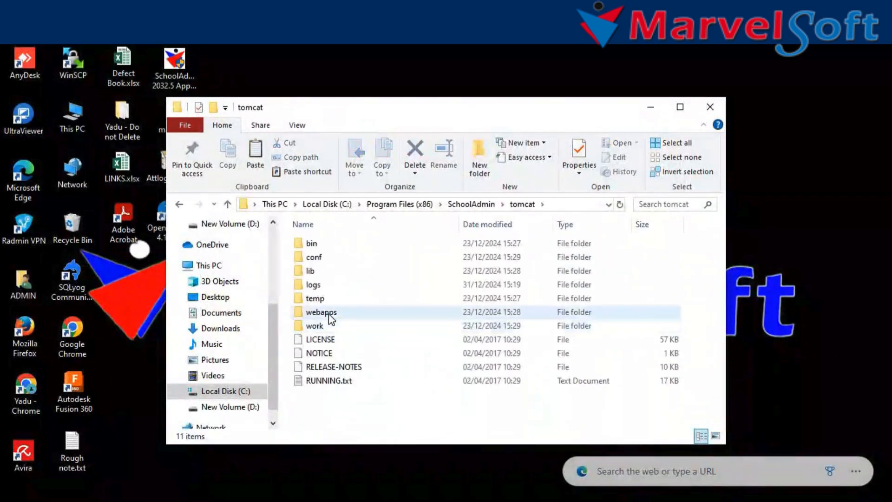
pyautogui.doubleClick(330, 316)
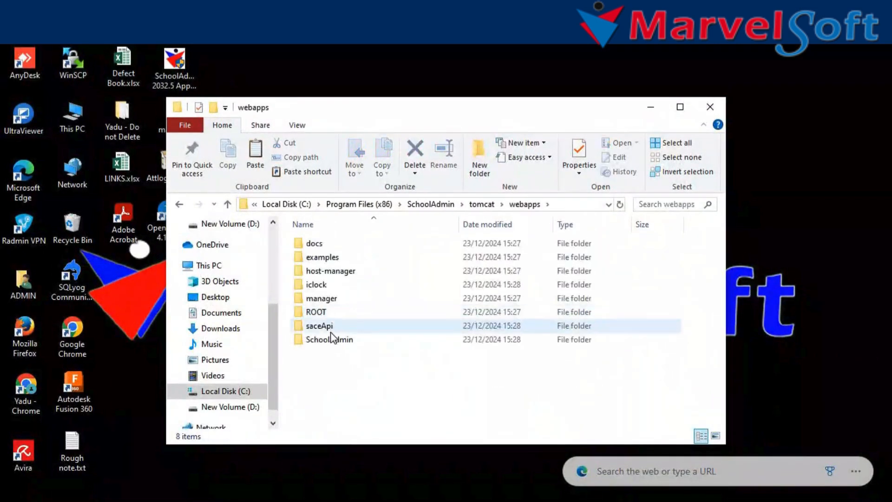
pyautogui.doubleClick(331, 341)
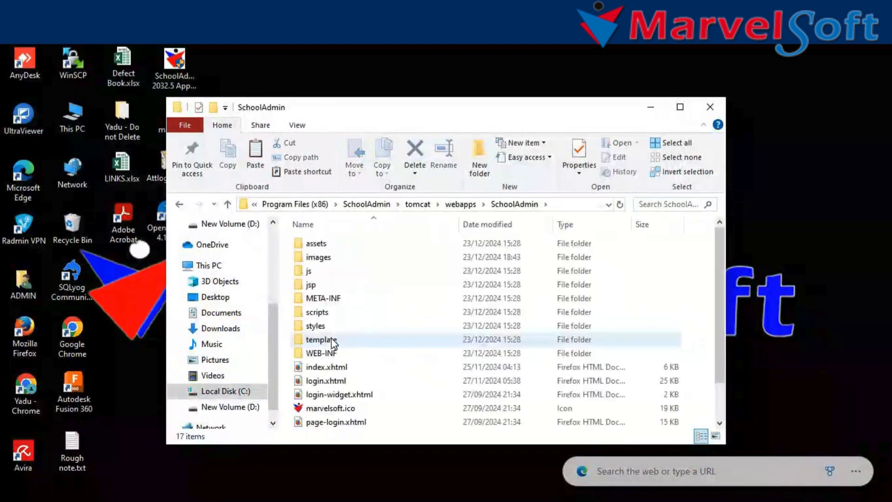
pyautogui.doubleClick(333, 311)
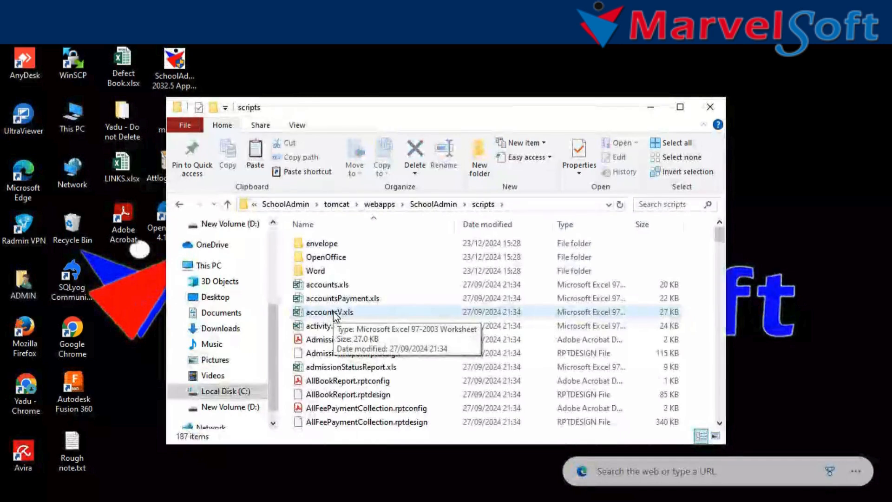
pyautogui.doubleClick(318, 258)
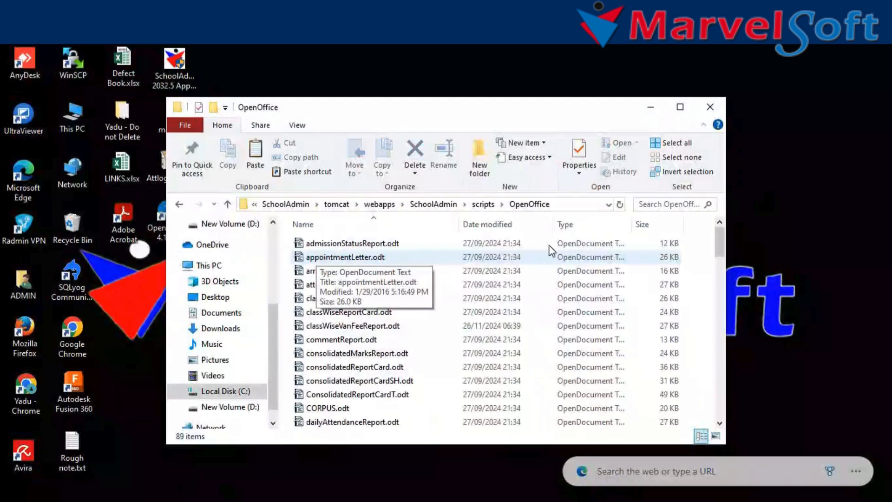
# Paste the copied hallticket.odt into the OpenOffice folder, replacing the existing file and granting administrator permission
pyautogui.rightClick(534, 266)
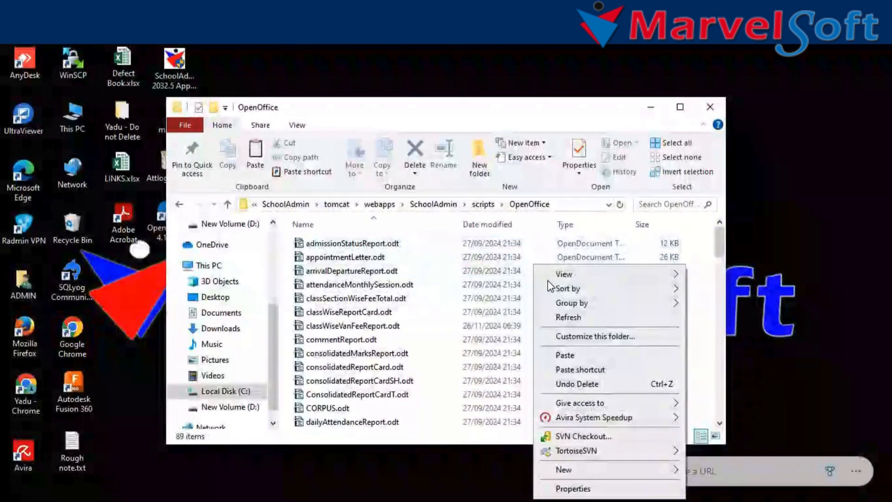
pyautogui.click(565, 353)
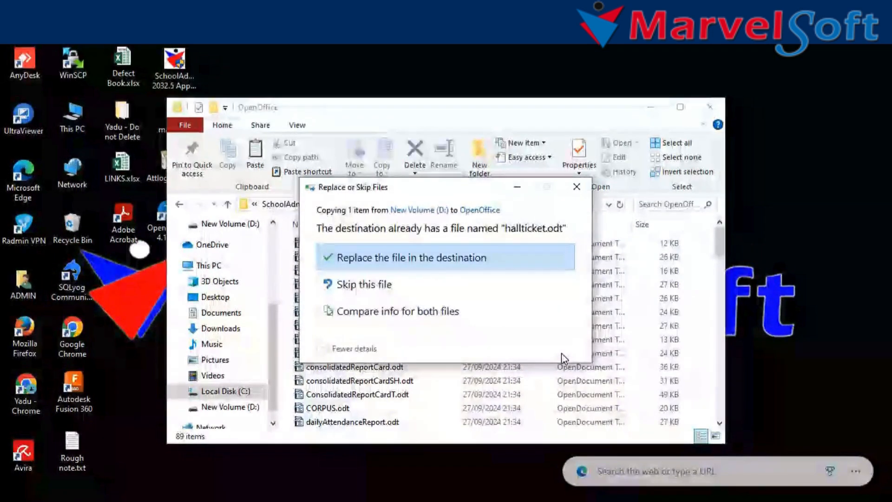
pyautogui.click(380, 254)
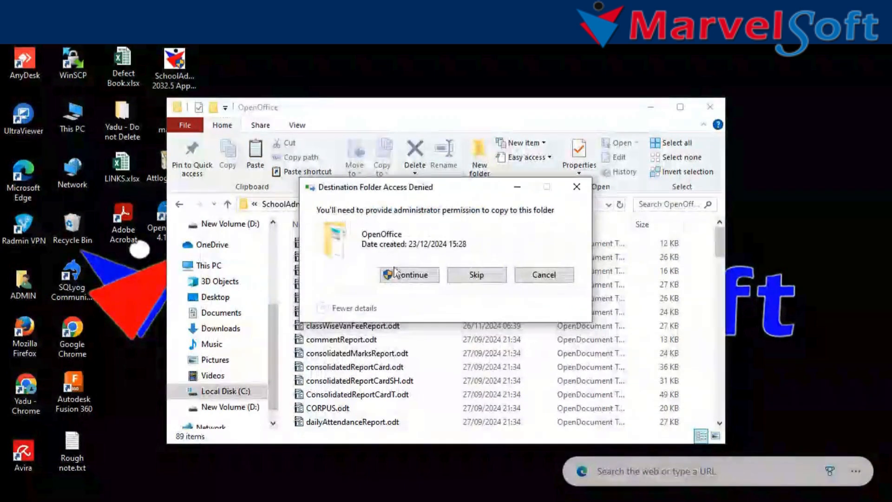
pyautogui.click(395, 273)
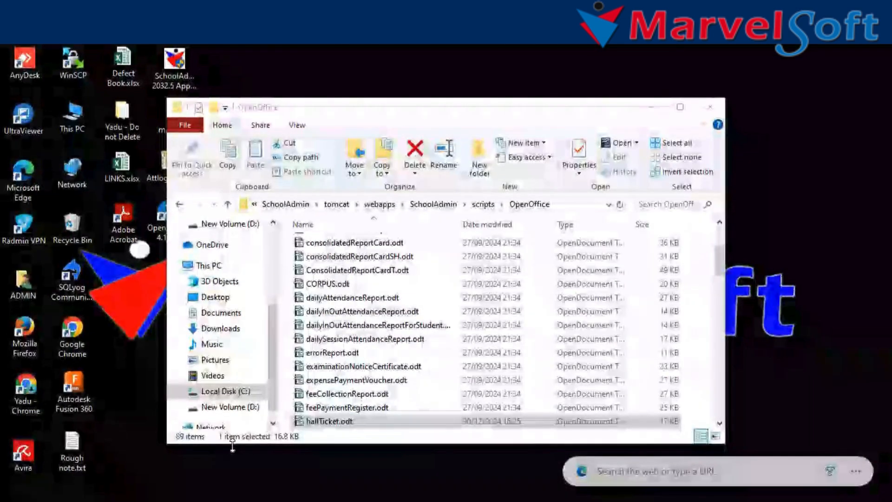
# Switch to SchoolAdmin in Chrome and open the Generate Hall Ticket page of the Grading System
pyautogui.click(232, 445)
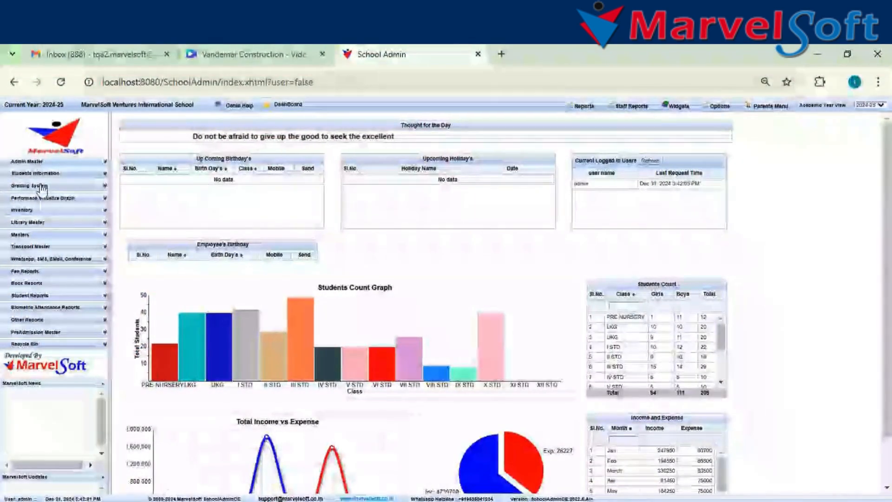
pyautogui.click(39, 186)
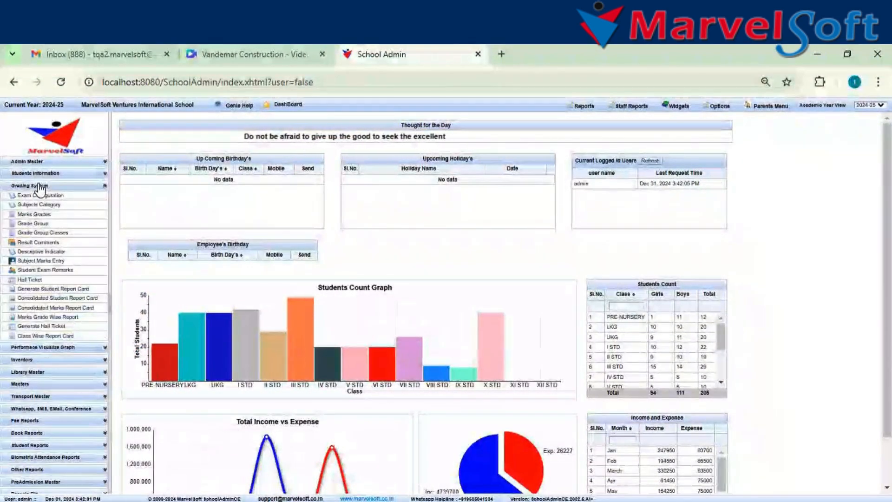
pyautogui.click(49, 326)
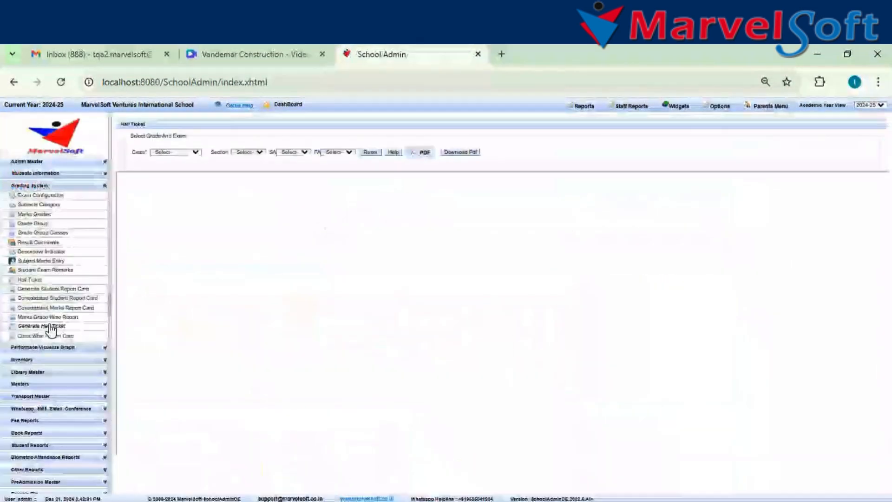
# Set the hall ticket selection to class II STD, section A and FA 1
pyautogui.click(173, 154)
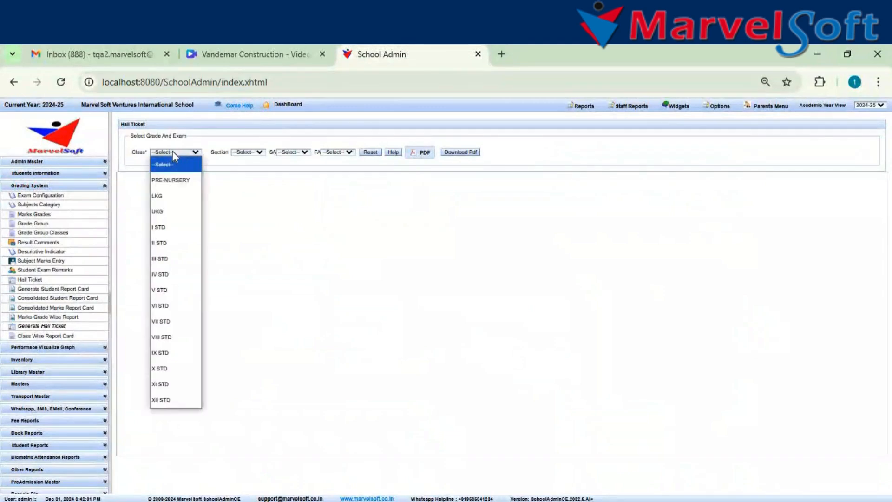
pyautogui.click(169, 249)
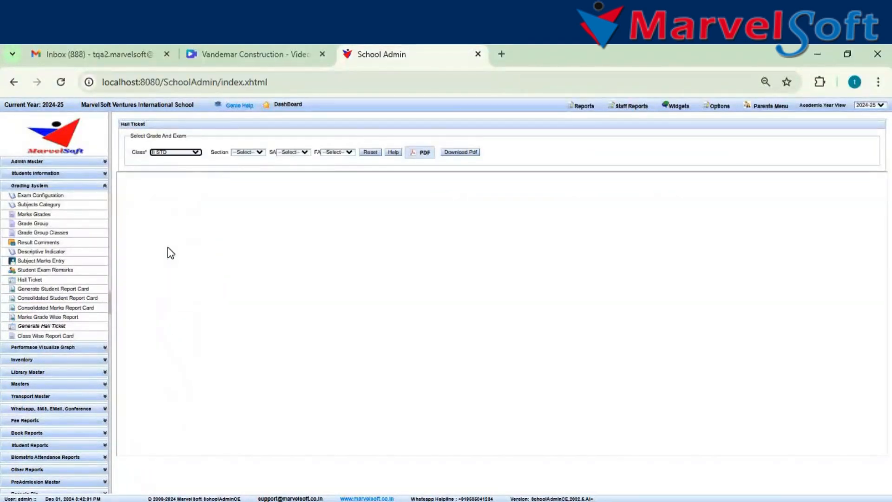
pyautogui.click(250, 153)
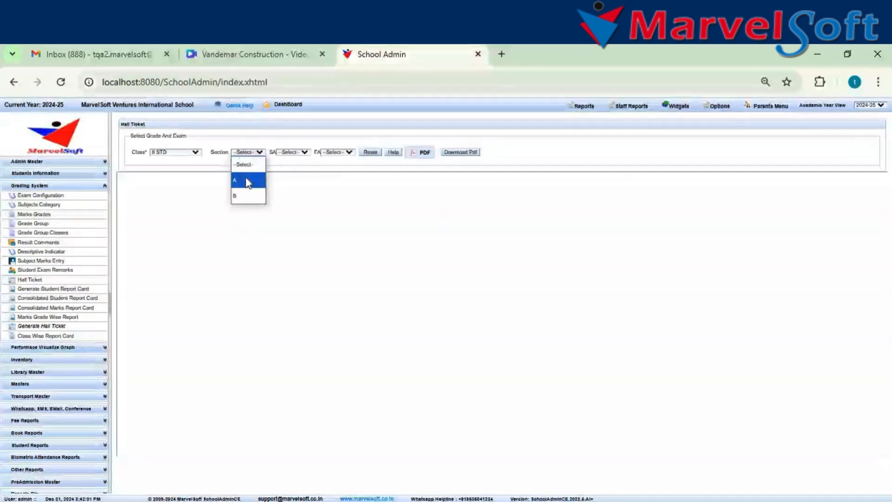
pyautogui.click(247, 179)
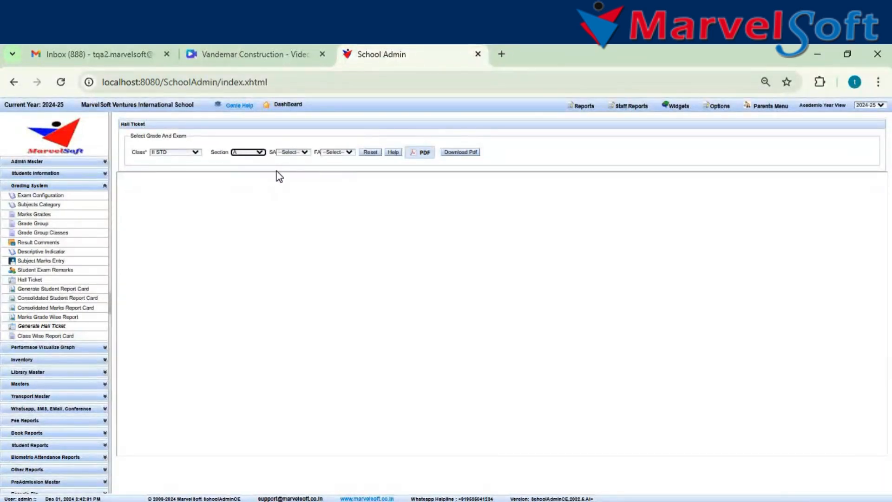
pyautogui.click(335, 152)
pyautogui.click(339, 183)
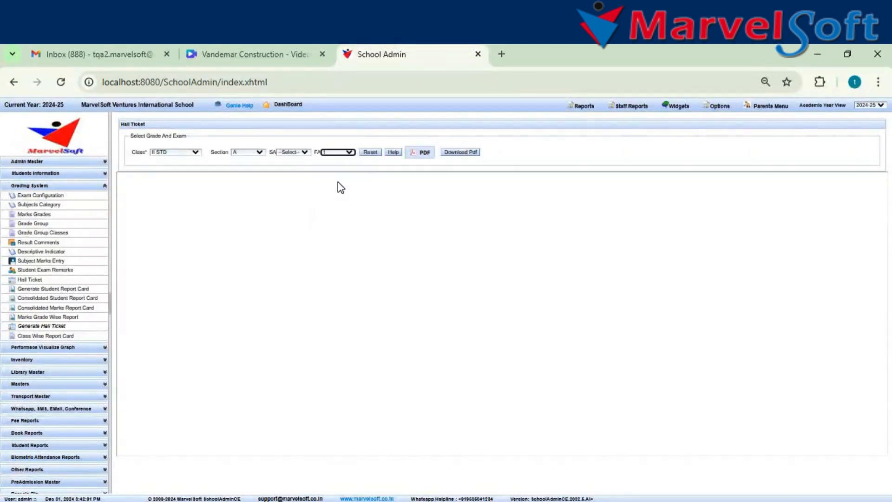
# Generate the hall tickets as a PDF and check the student details, exam schedule, note and signature section on the first ticket
pyautogui.click(415, 156)
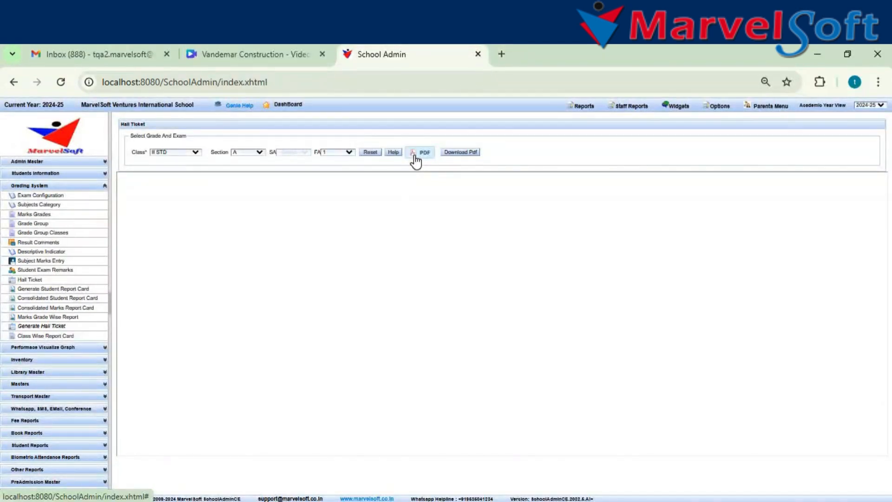
pyautogui.click(416, 158)
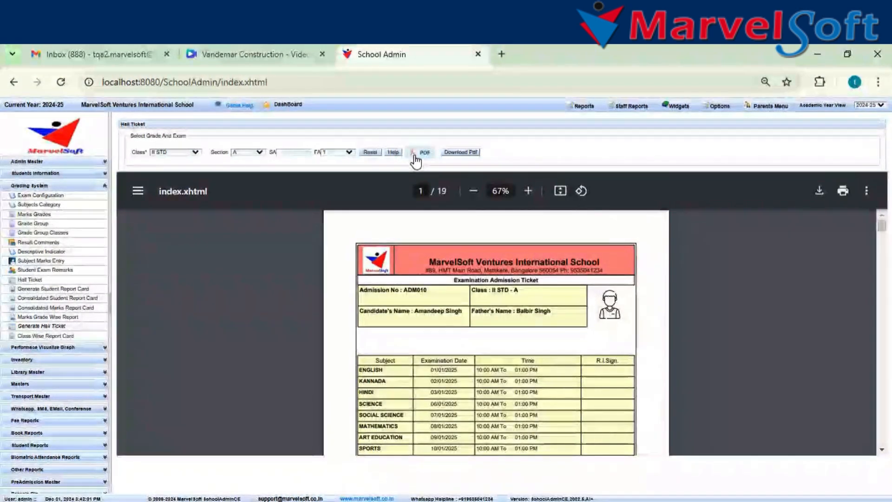
pyautogui.scroll(-4, 332, 374)
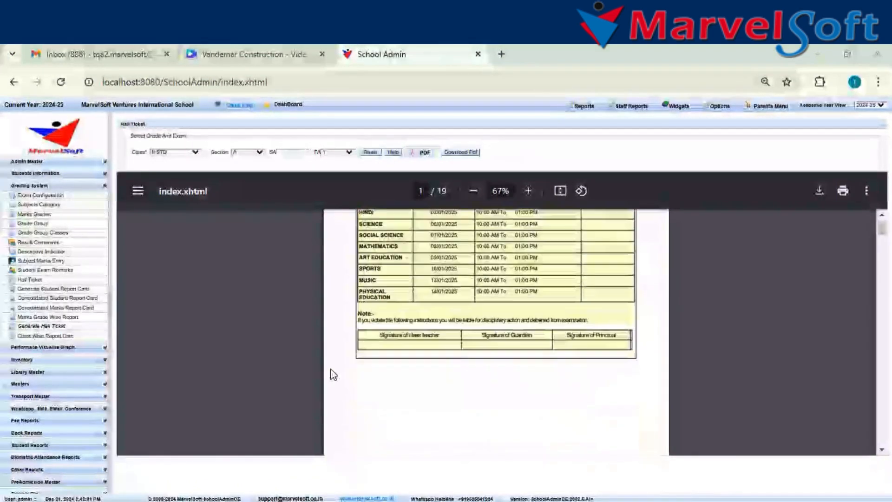
pyautogui.scroll(3, 332, 374)
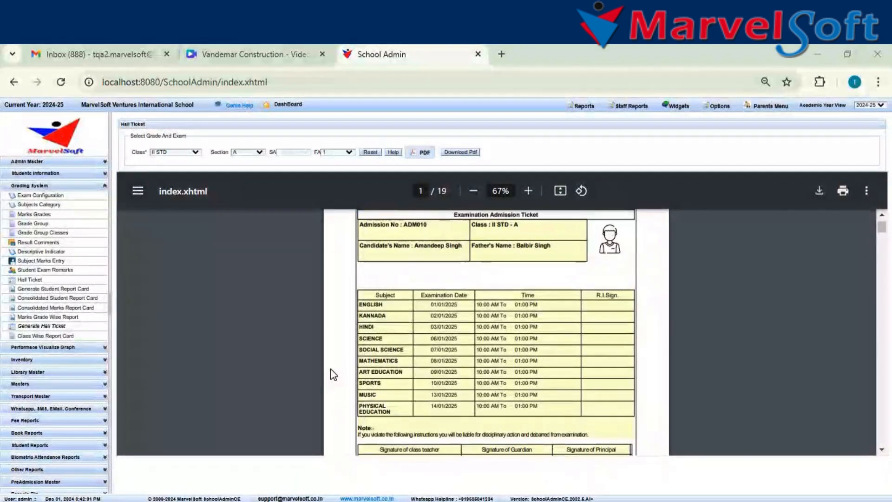